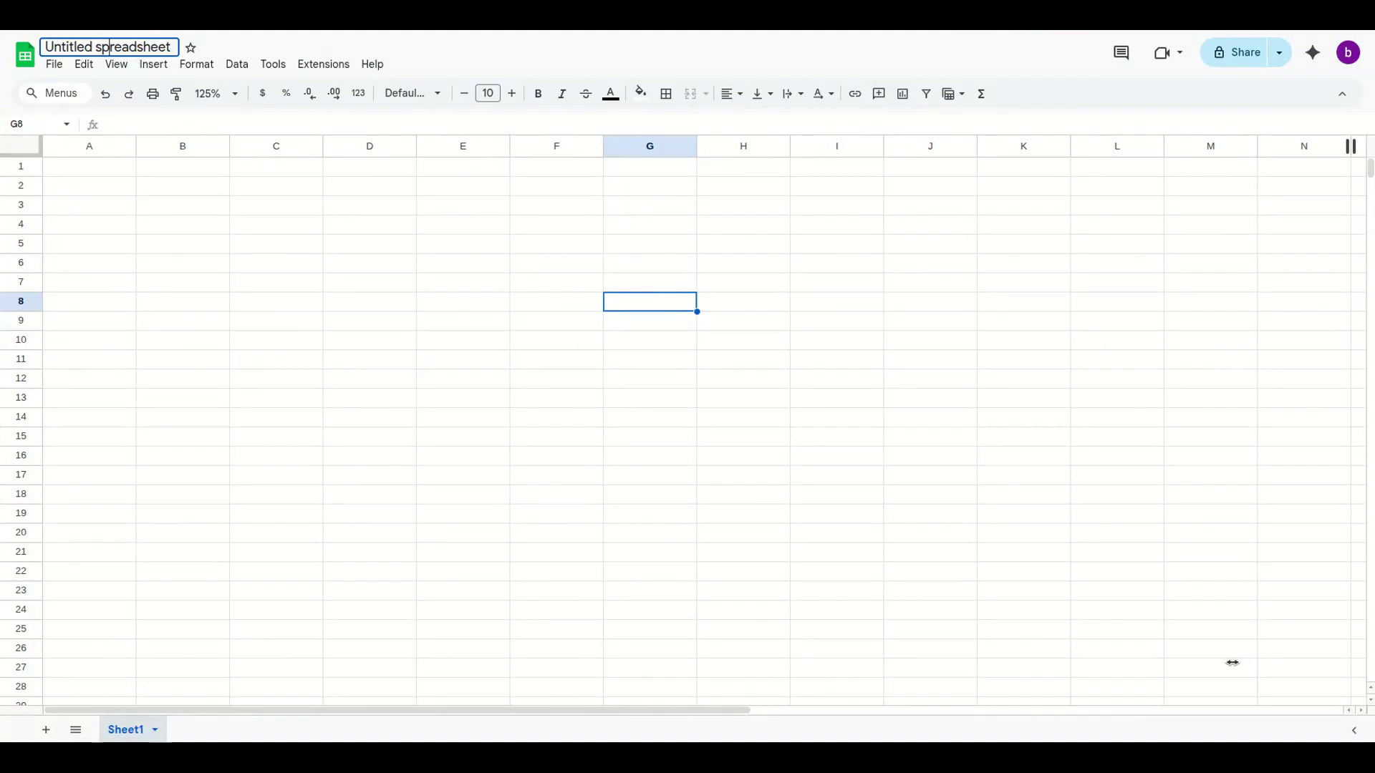
- Rename the spreadsheet as "Monthly Sales"
key("ctrl+a")
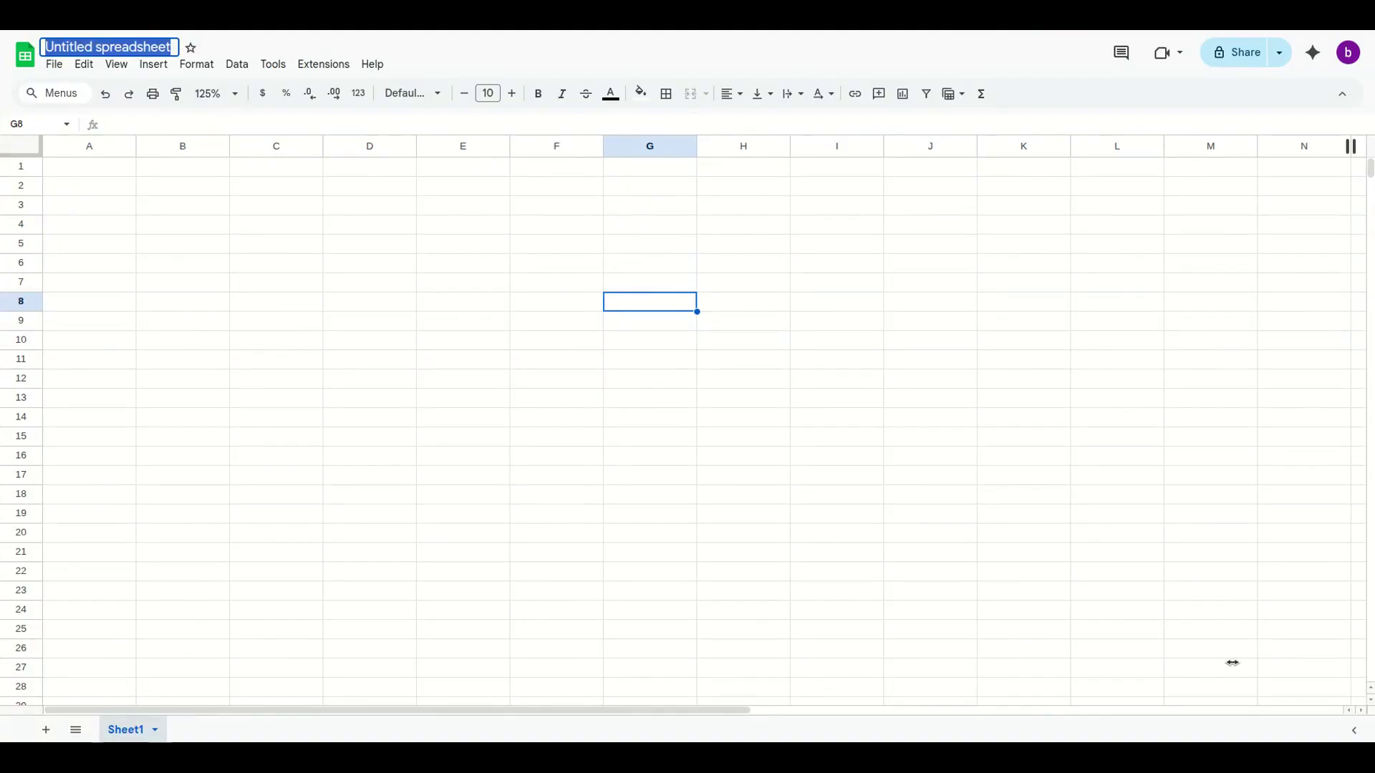
type("Monthly Sales")
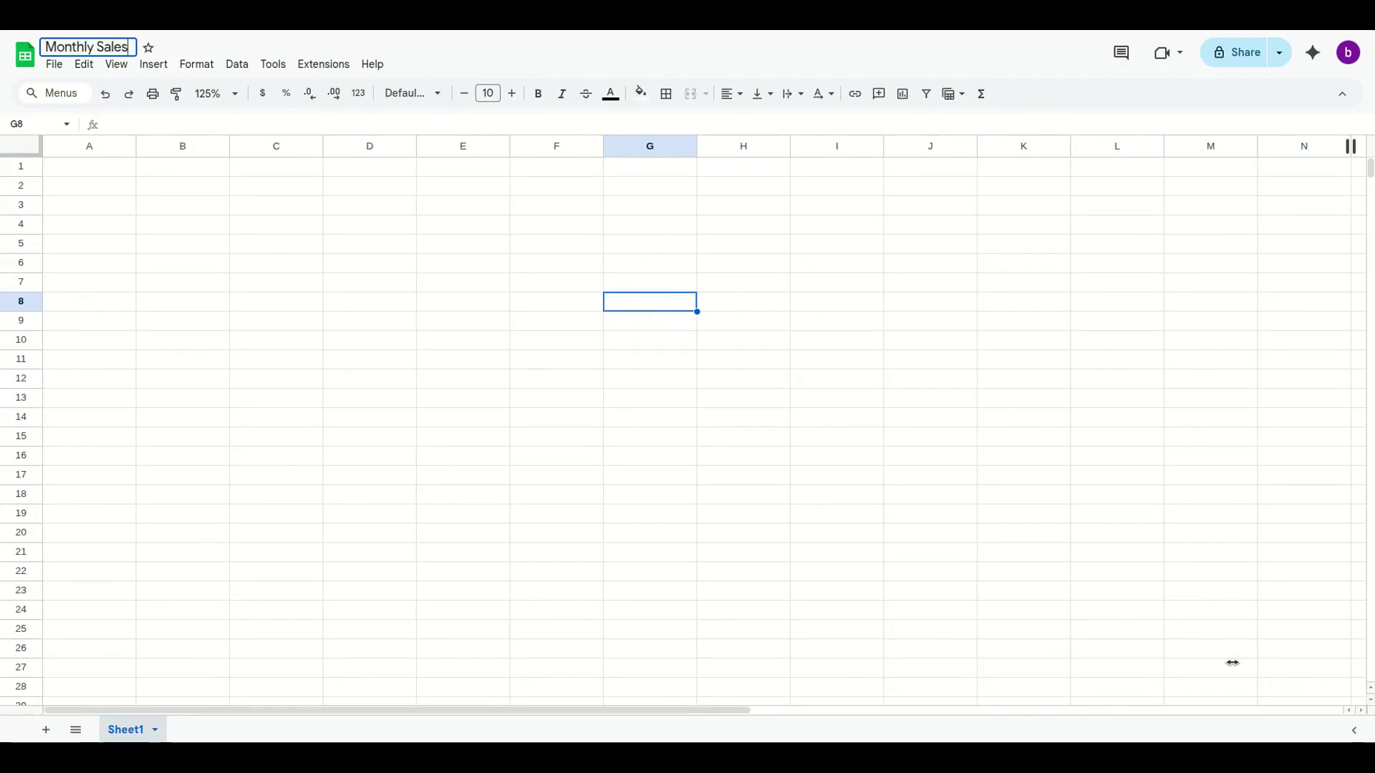
key("Return")
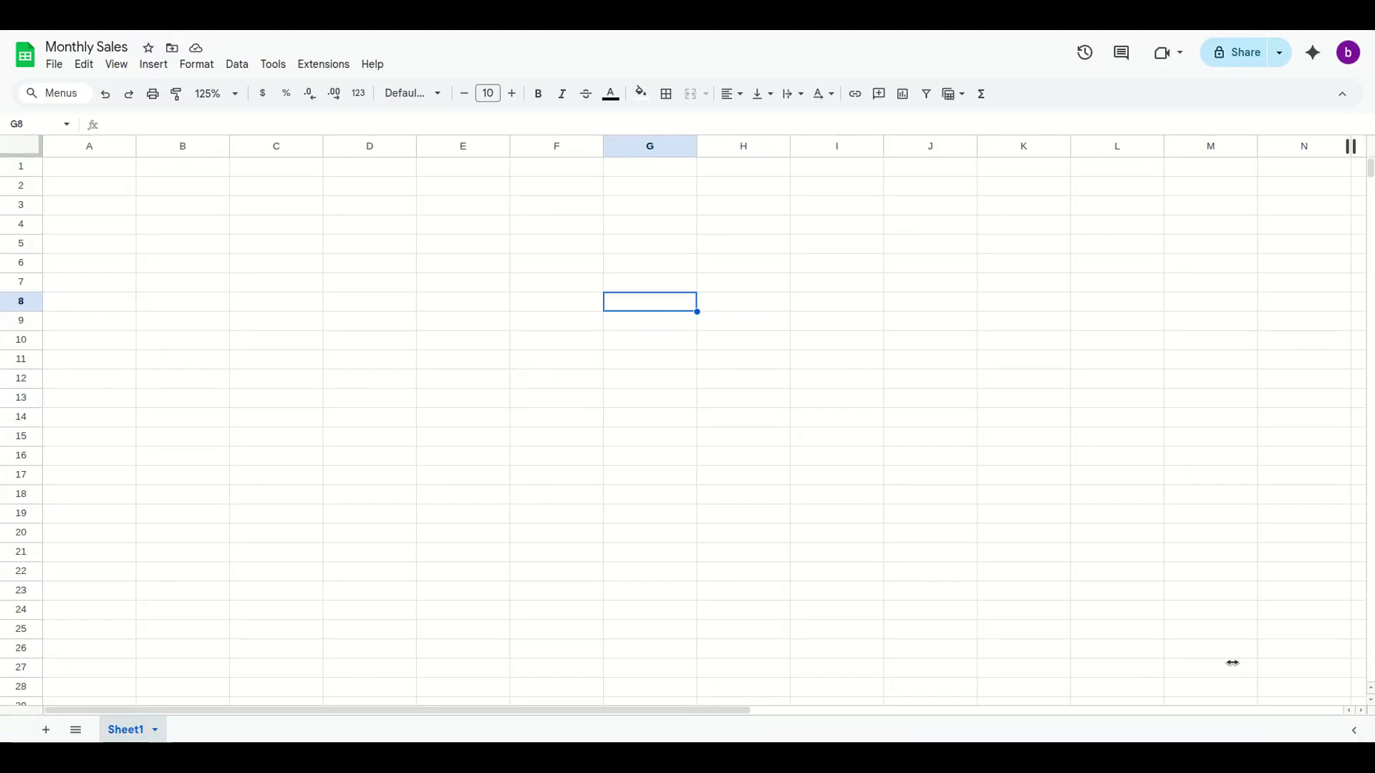
- Enter the column headers "Month" in A1 and "Sales" in B1
key("ctrl+Home")
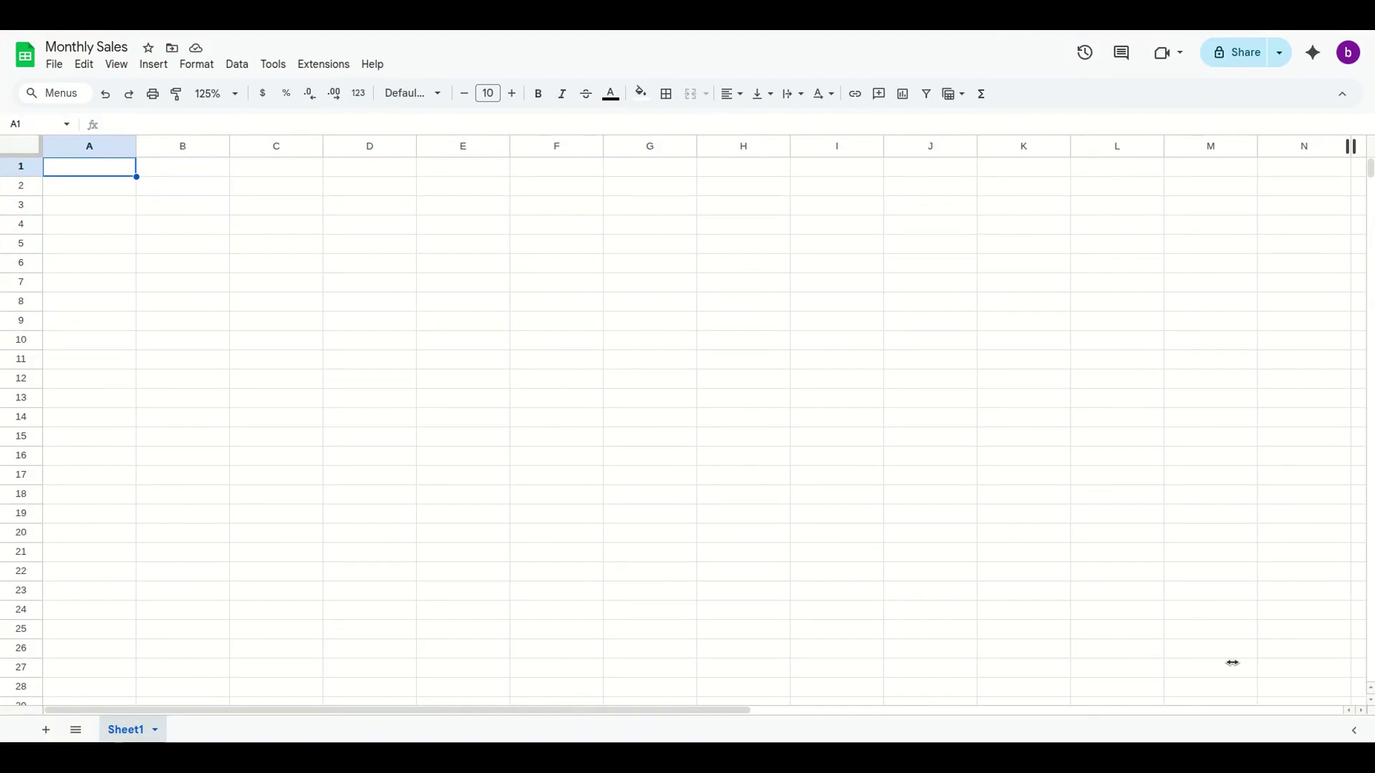
type("Month")
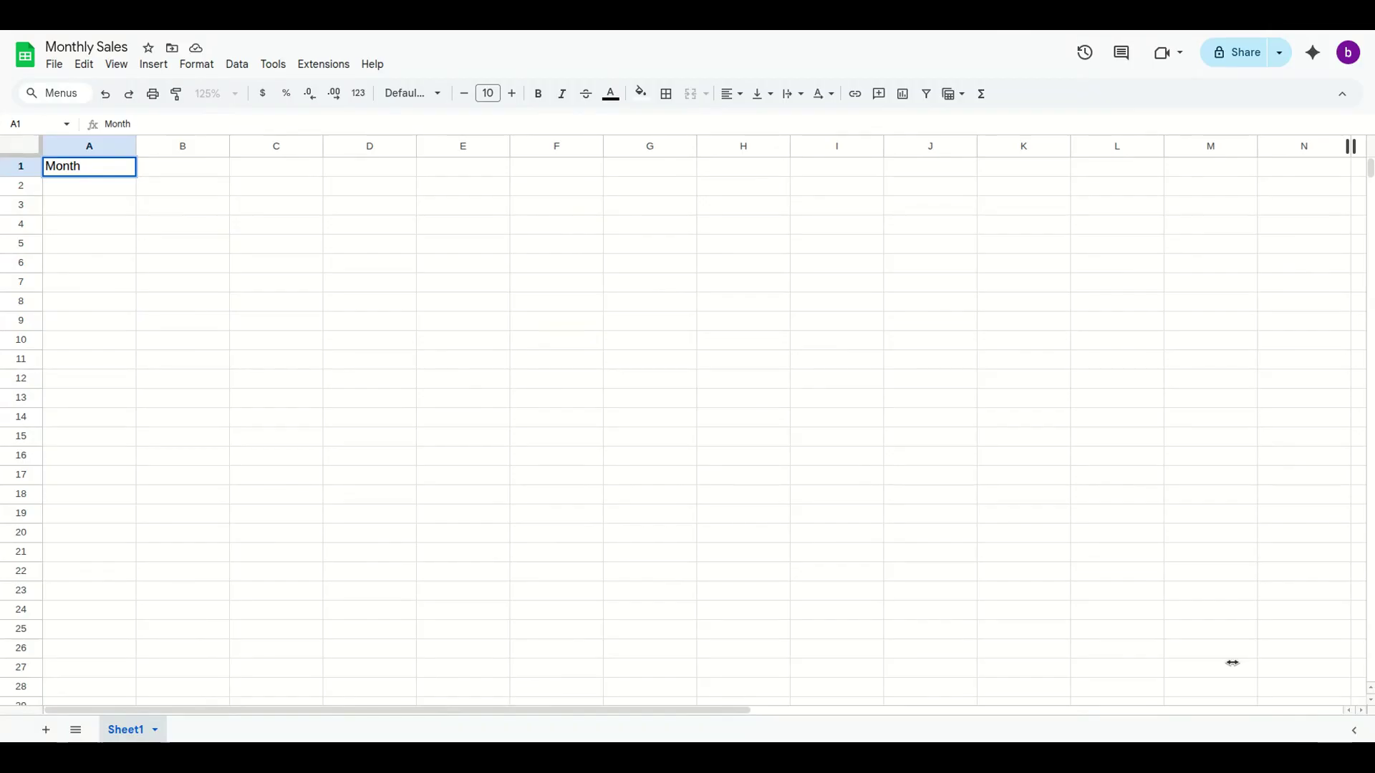
key("Tab")
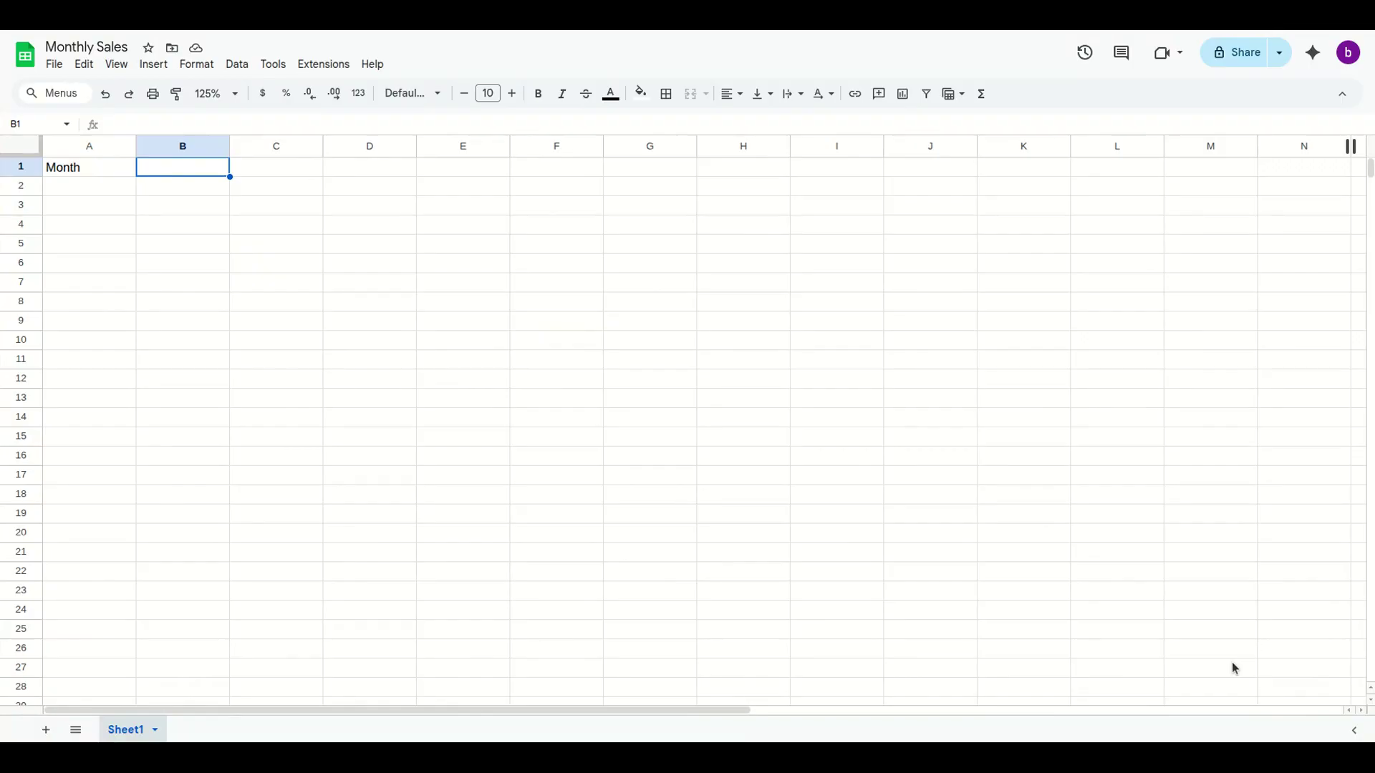
type("Sales")
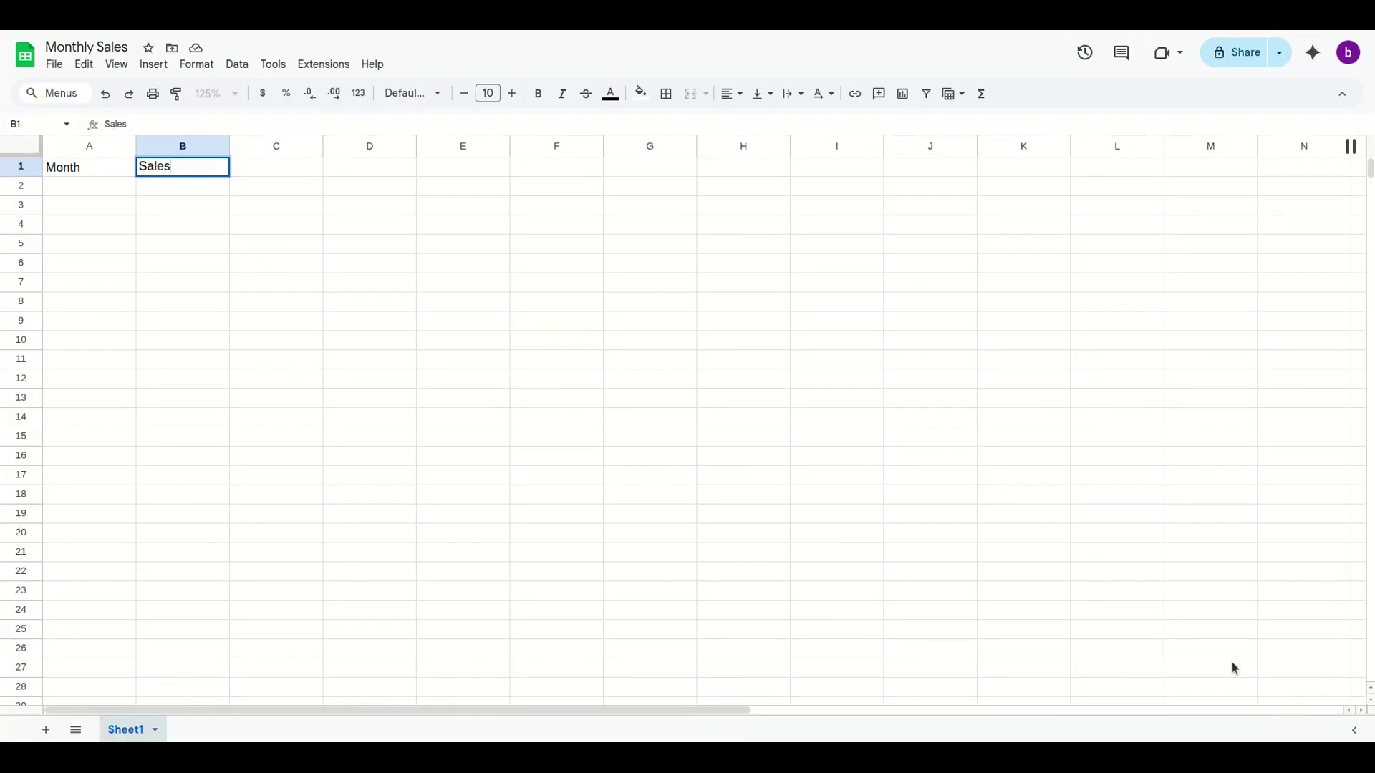
key("Return")
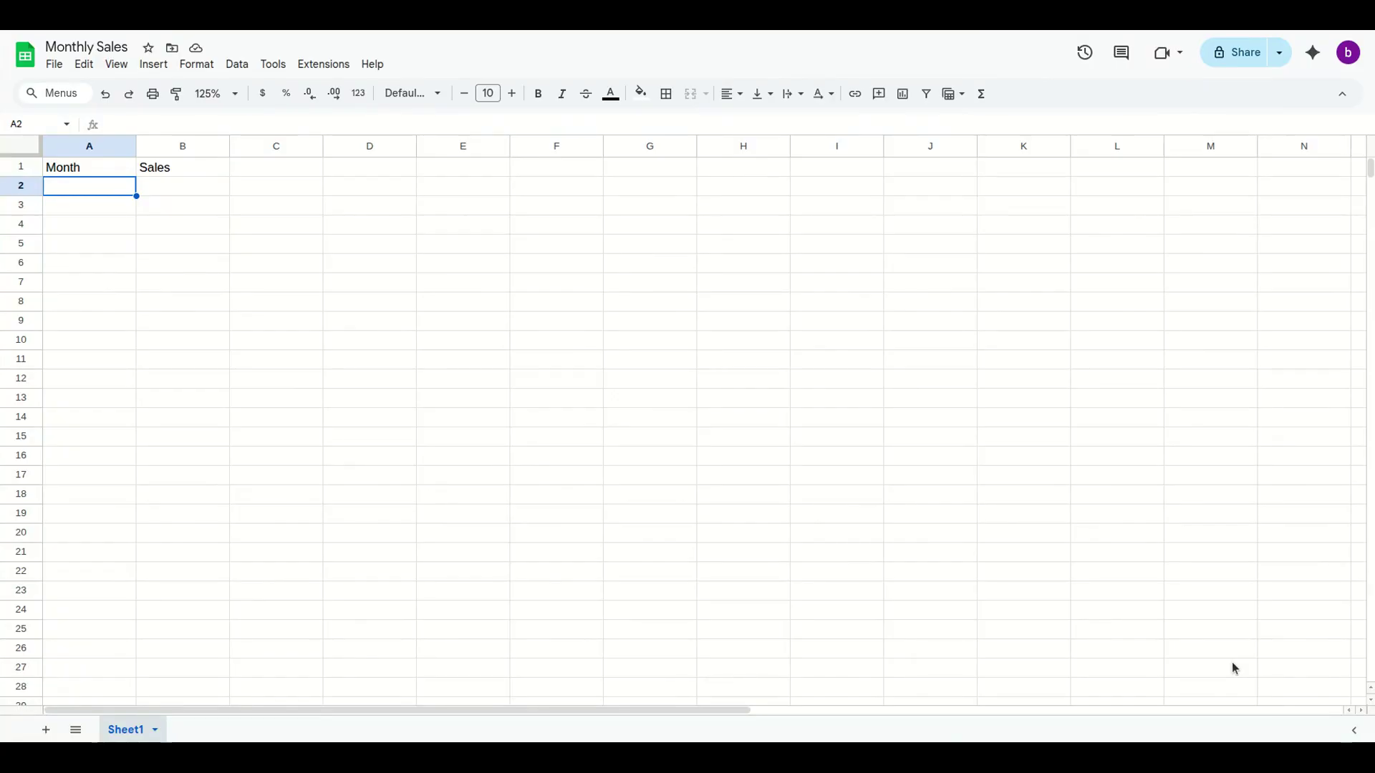
- Fill rows 2 to 4 with the months and sales Jan 400, Feb 550 and Mar 300
type("Jan")
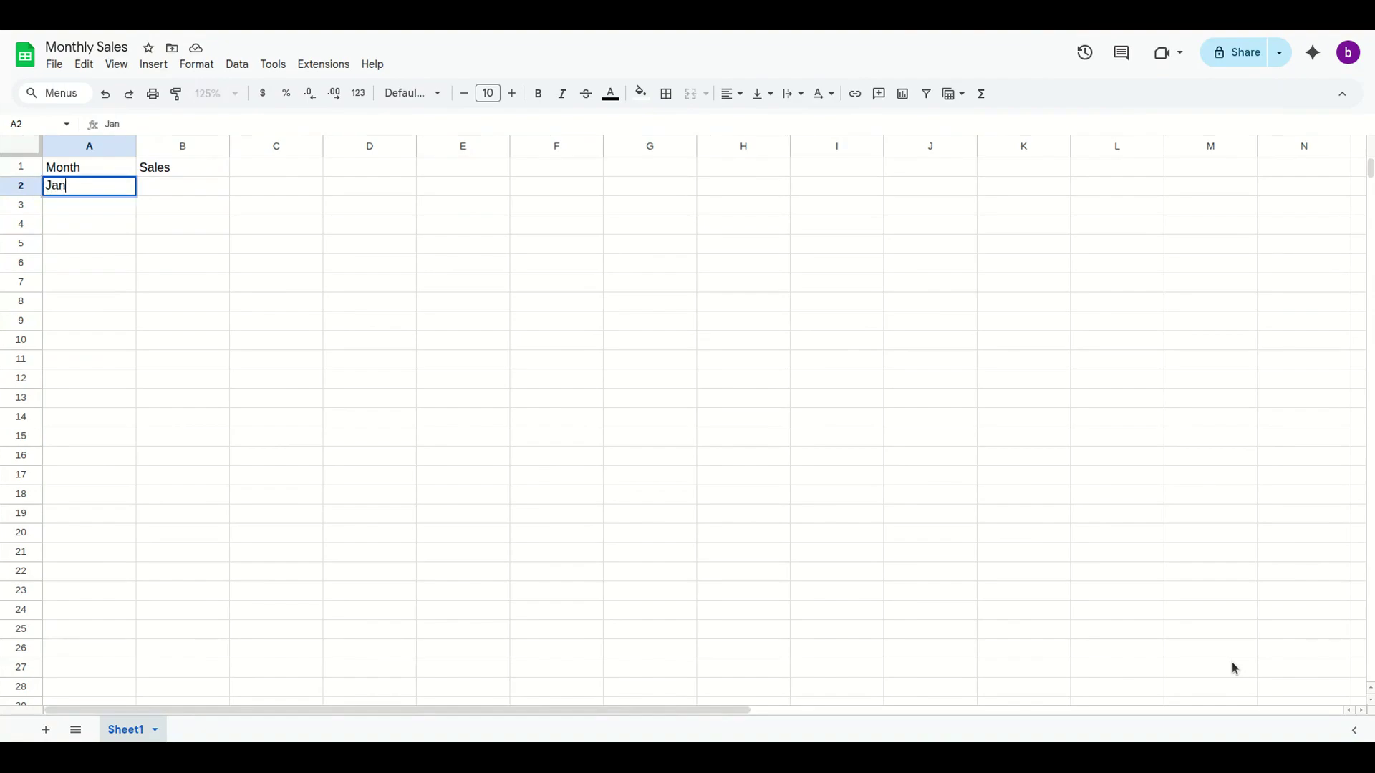
key("Tab")
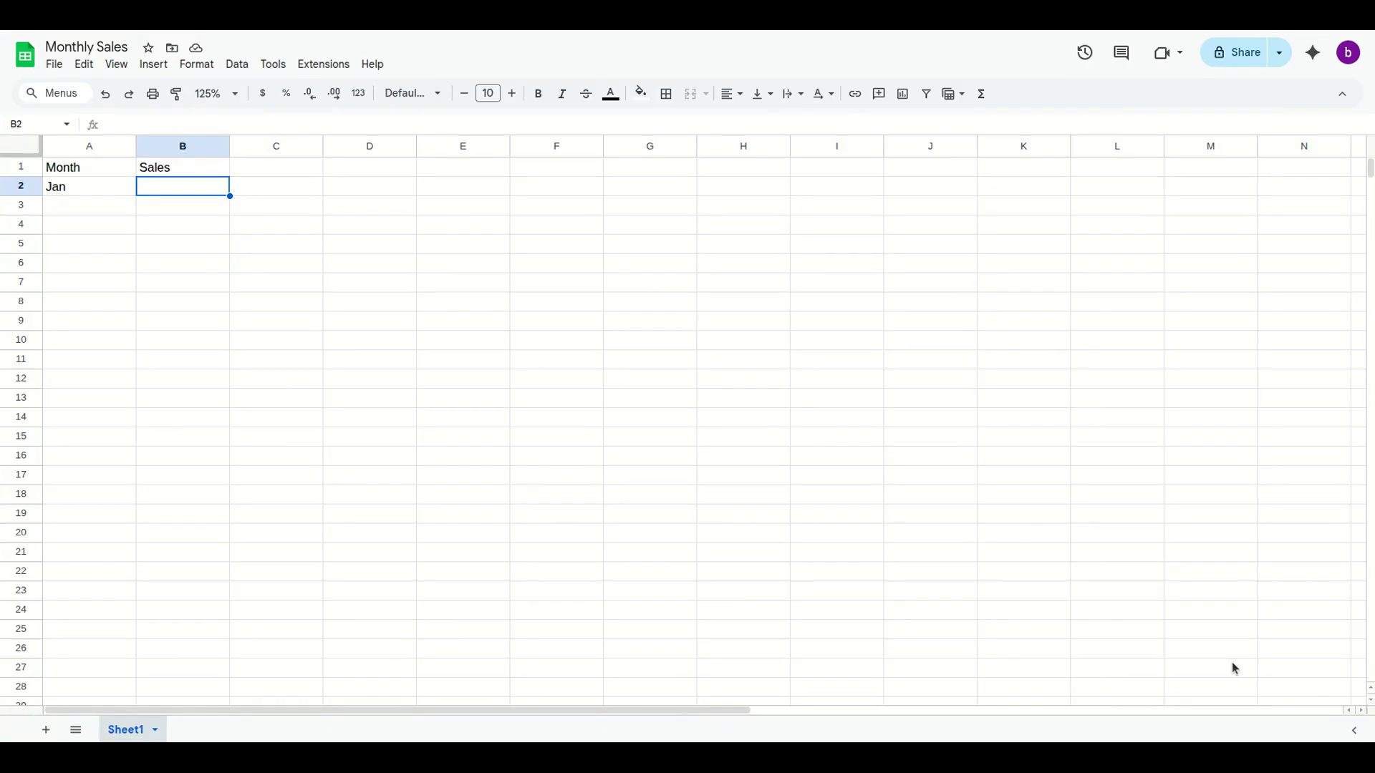
type("400")
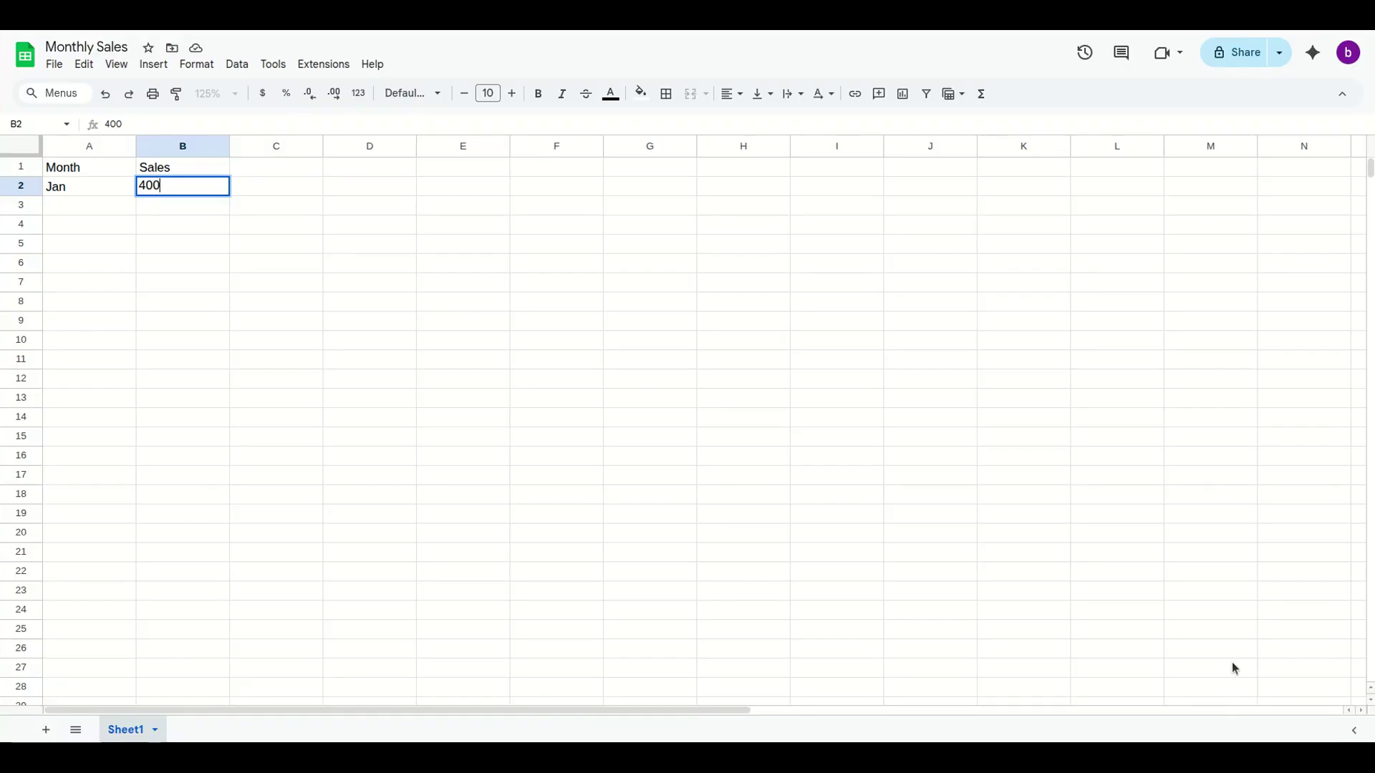
key("Return")
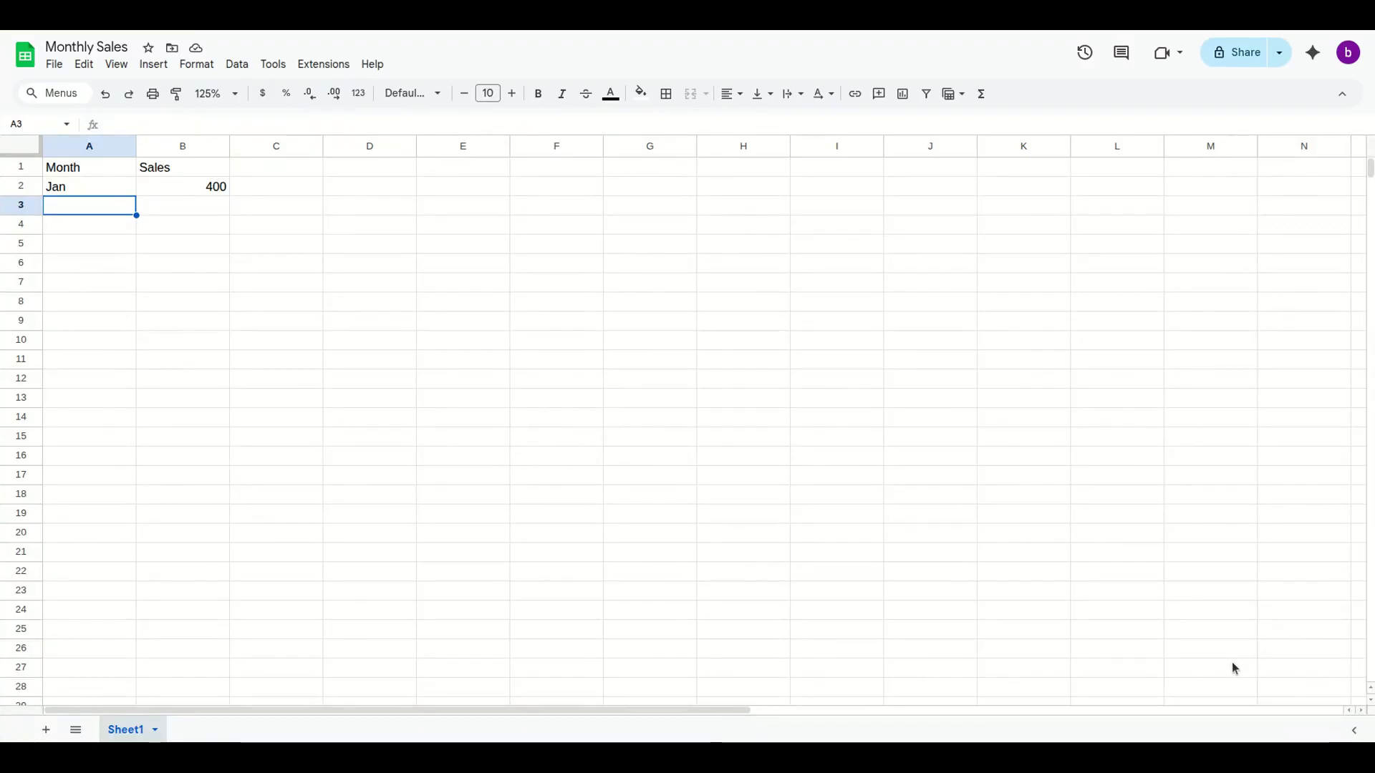
type("Feb")
key("Tab")
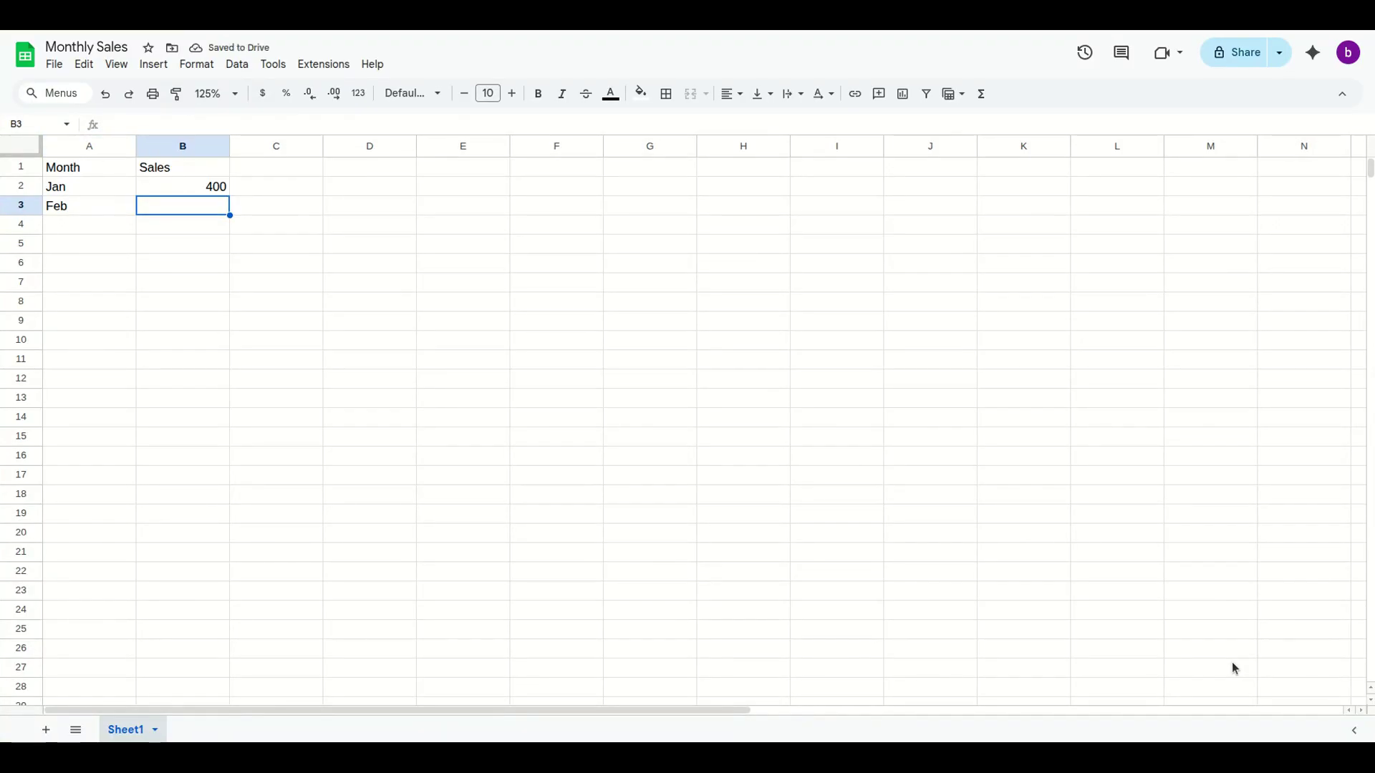
type("550")
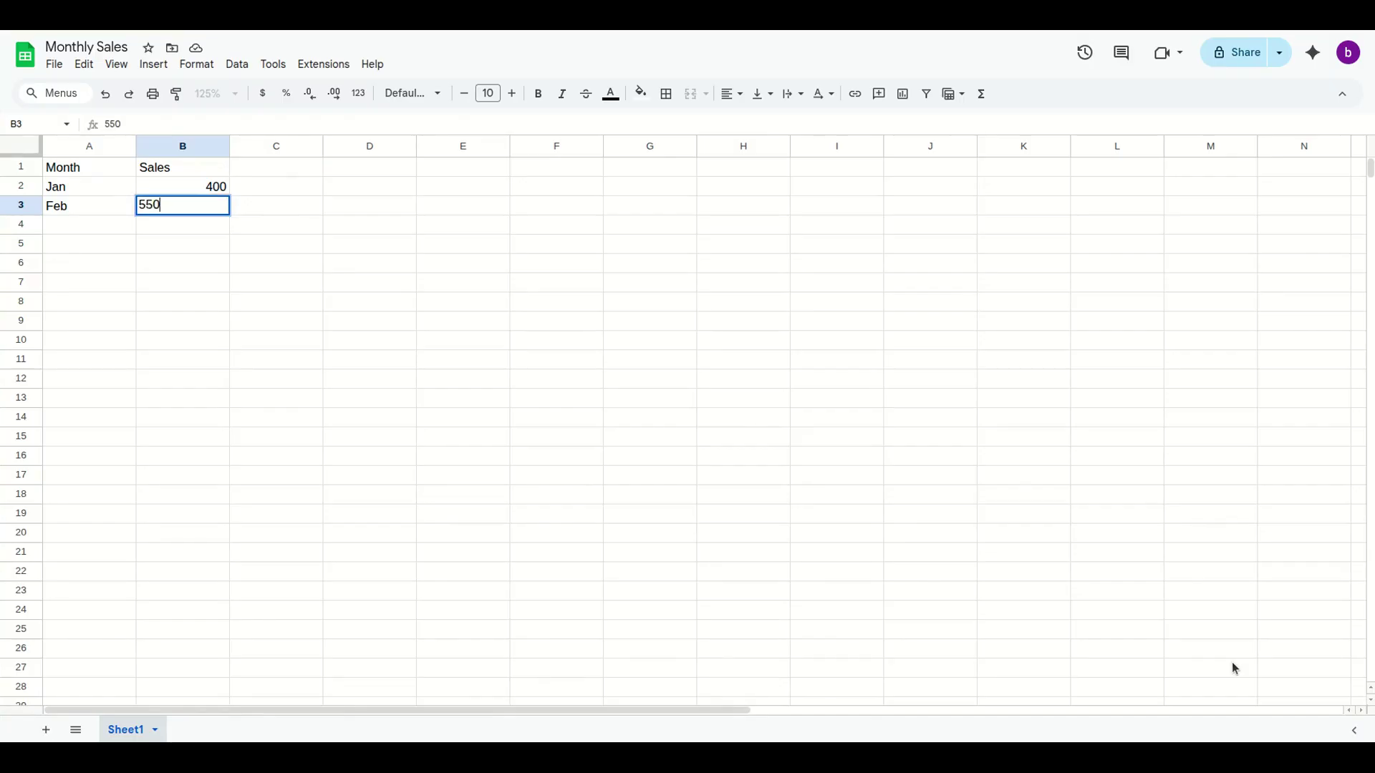
key("Return")
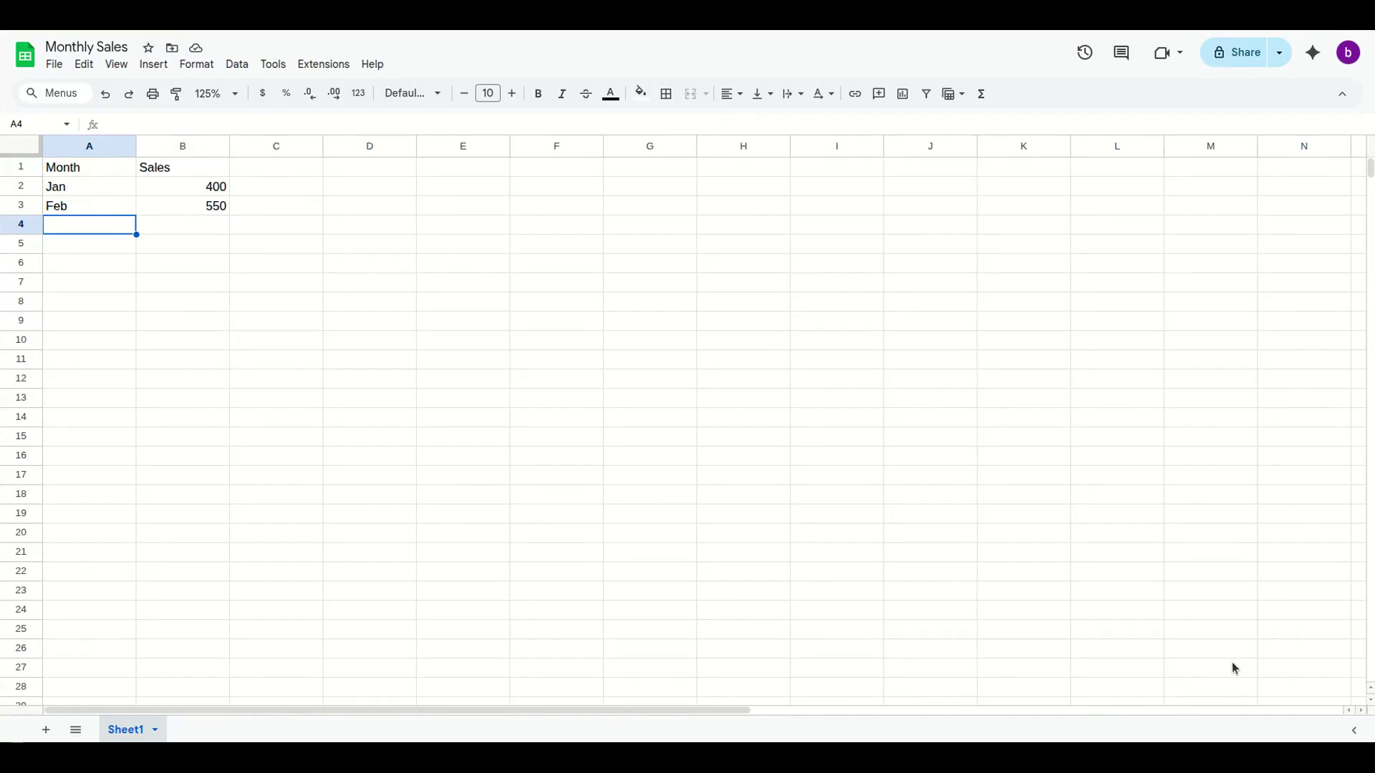
type("Mar")
key("Tab")
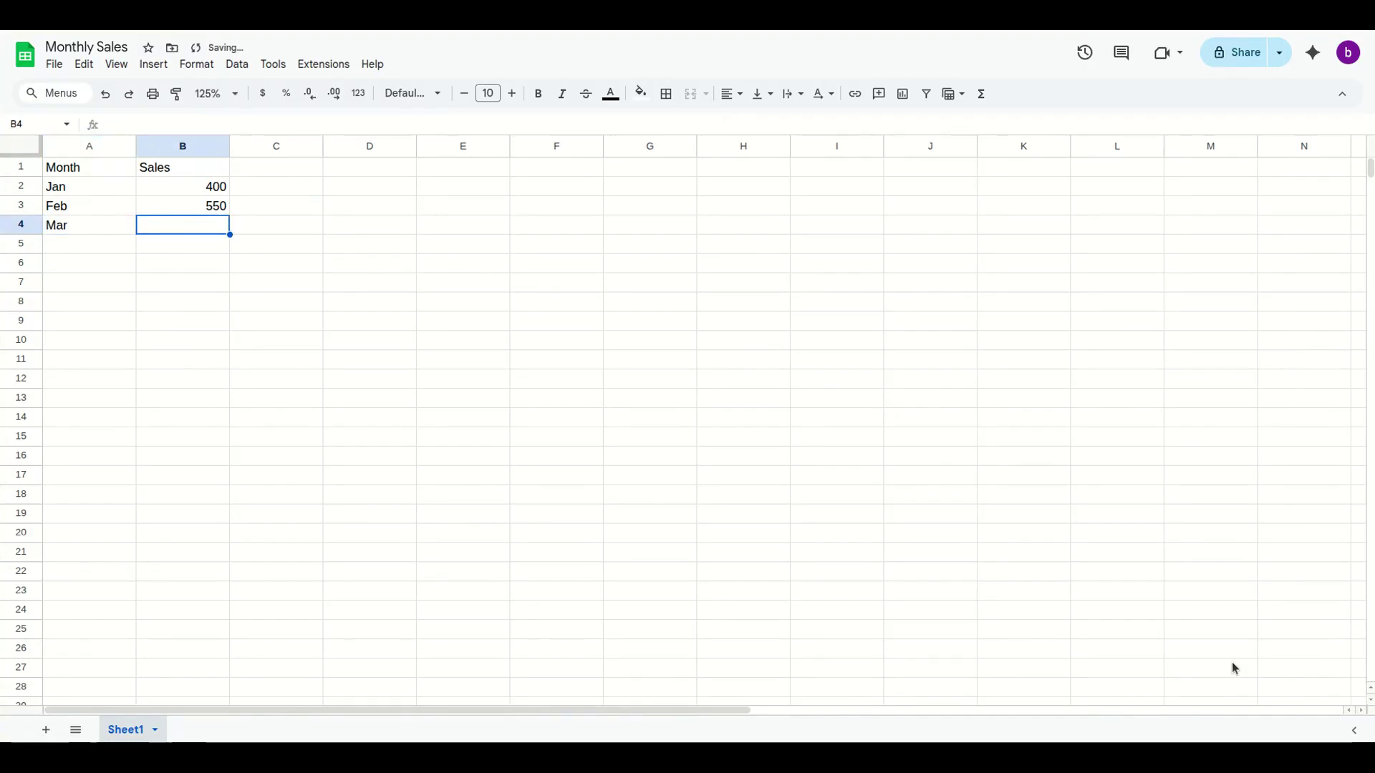
type("300")
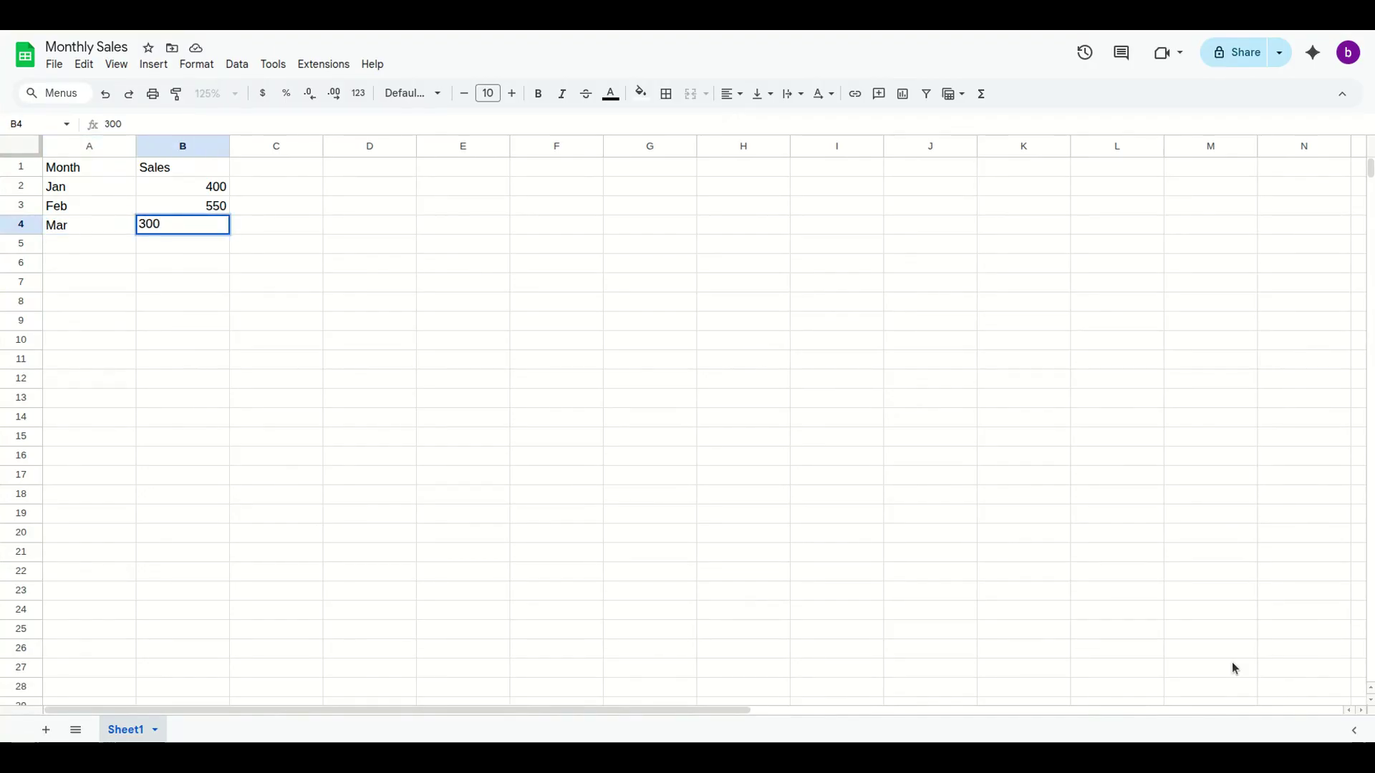
key("Return")
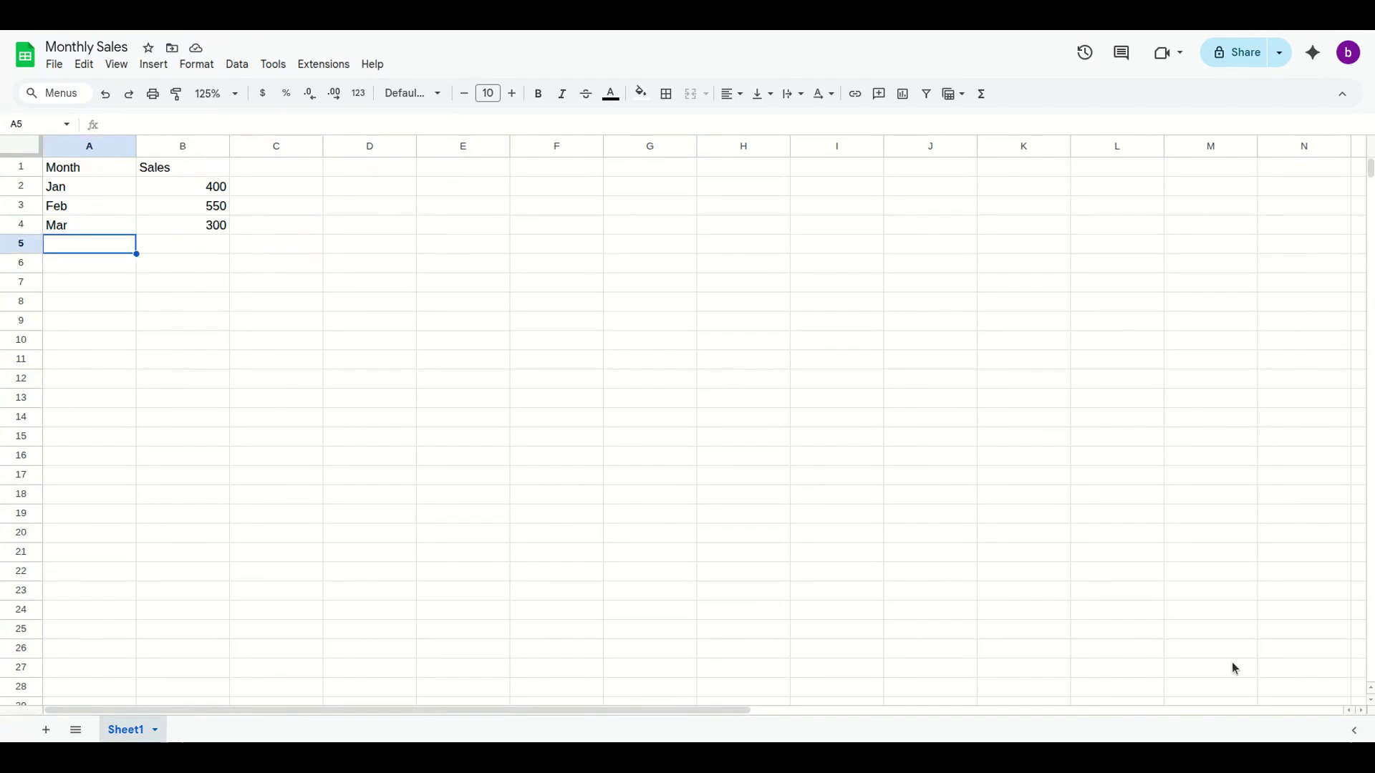
- Fill rows 5 to 7 with the months and sales Apr 700, May 650 and Jun 800
type("Apr")
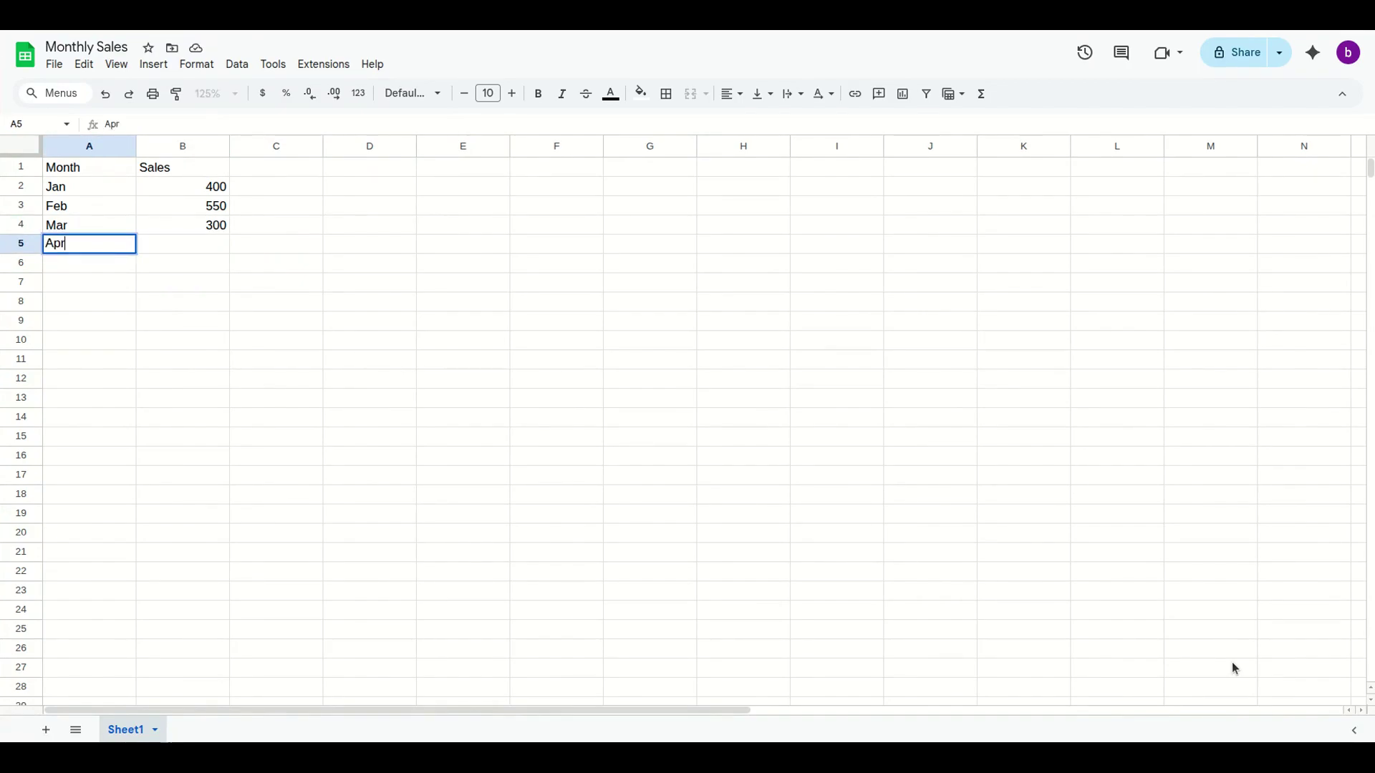
key("Tab")
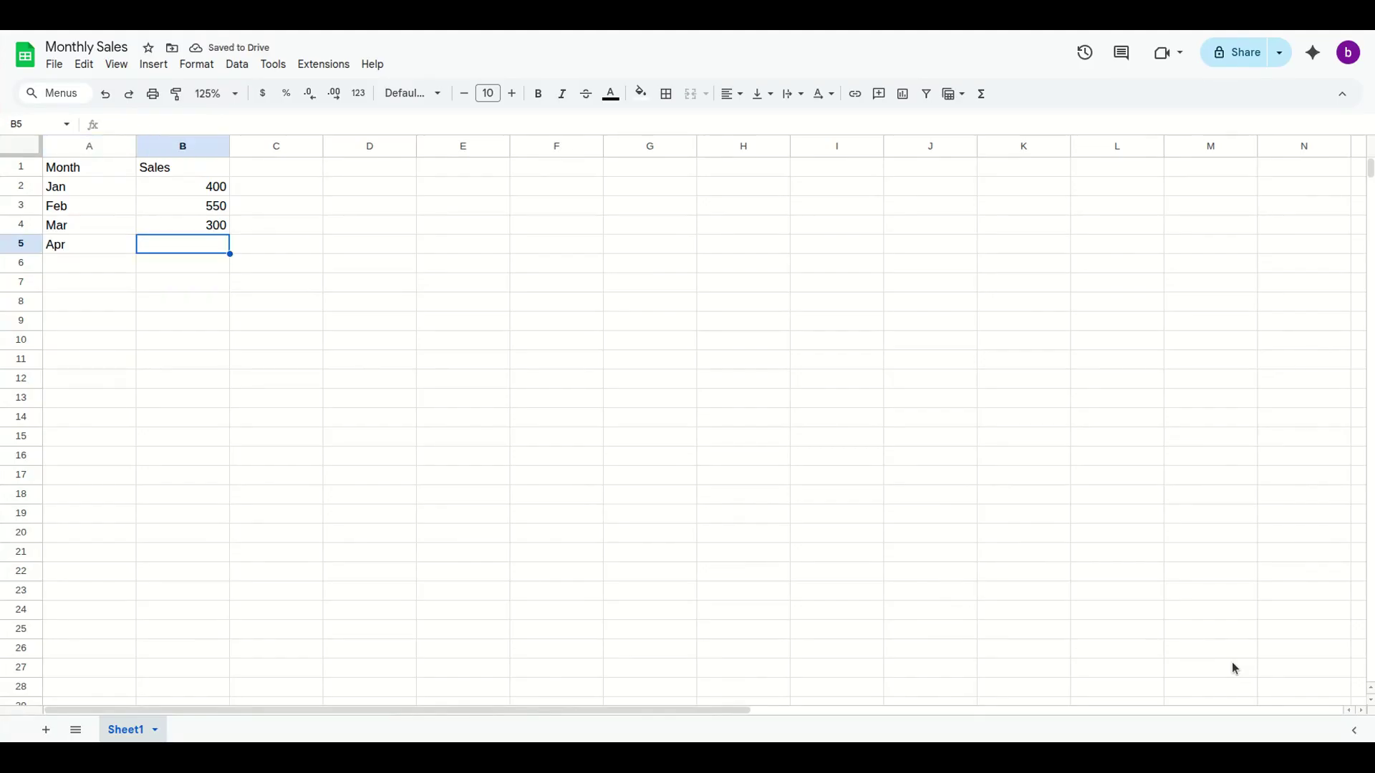
type("700")
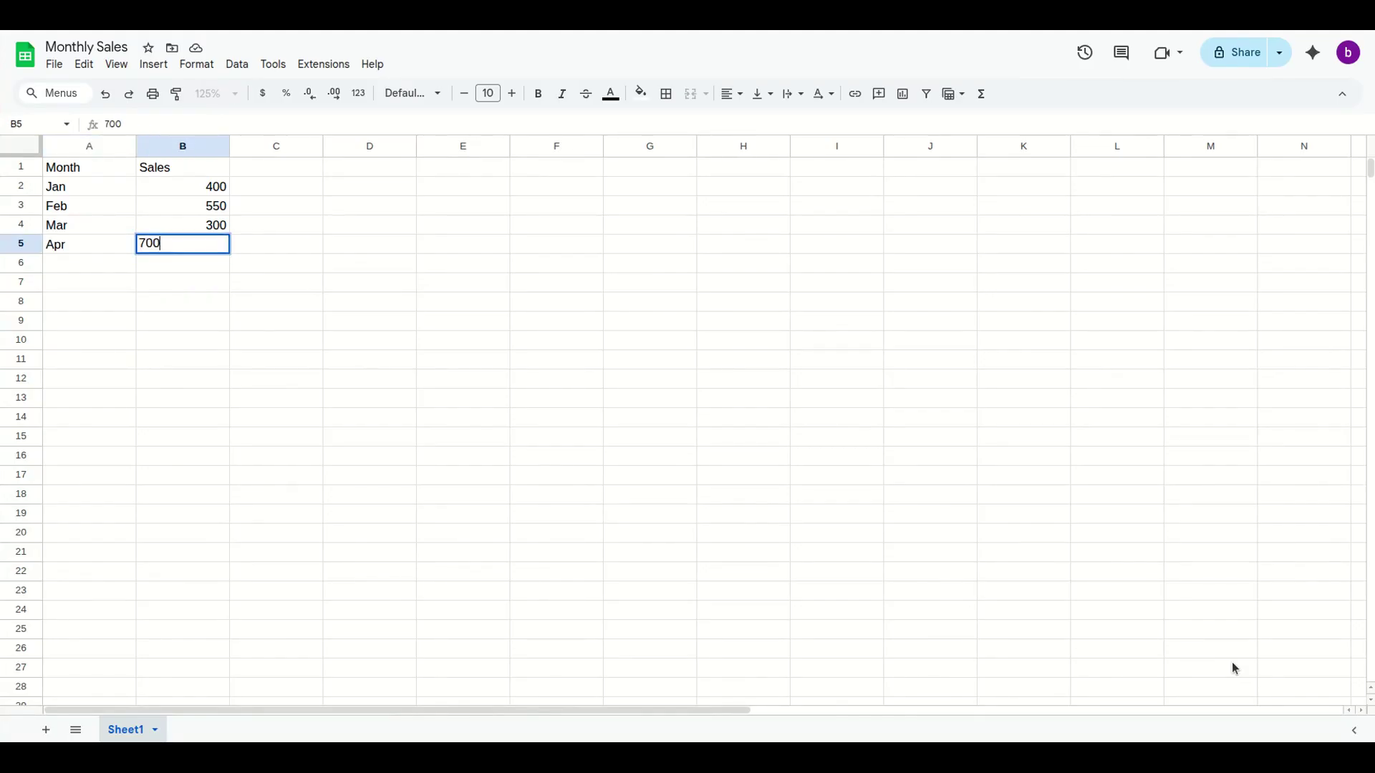
key("Return")
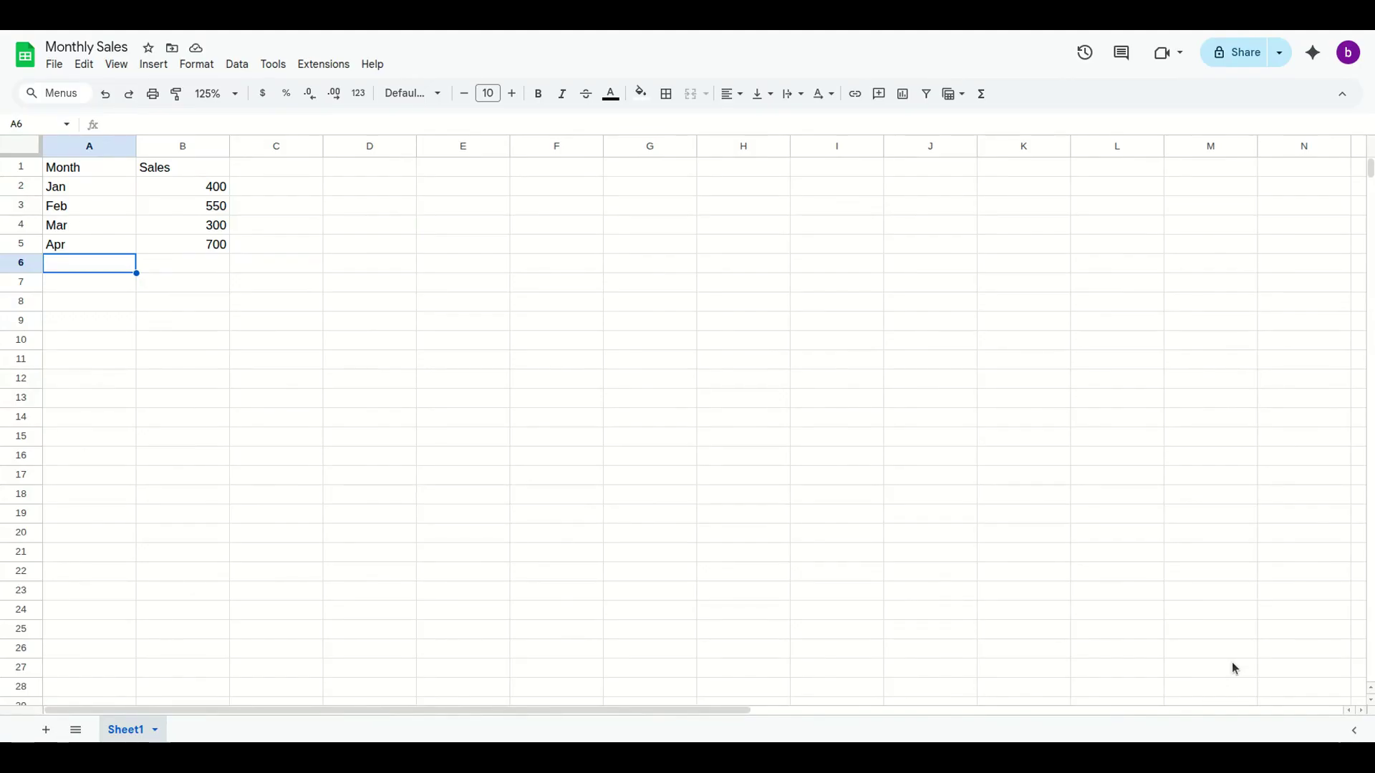
type("May")
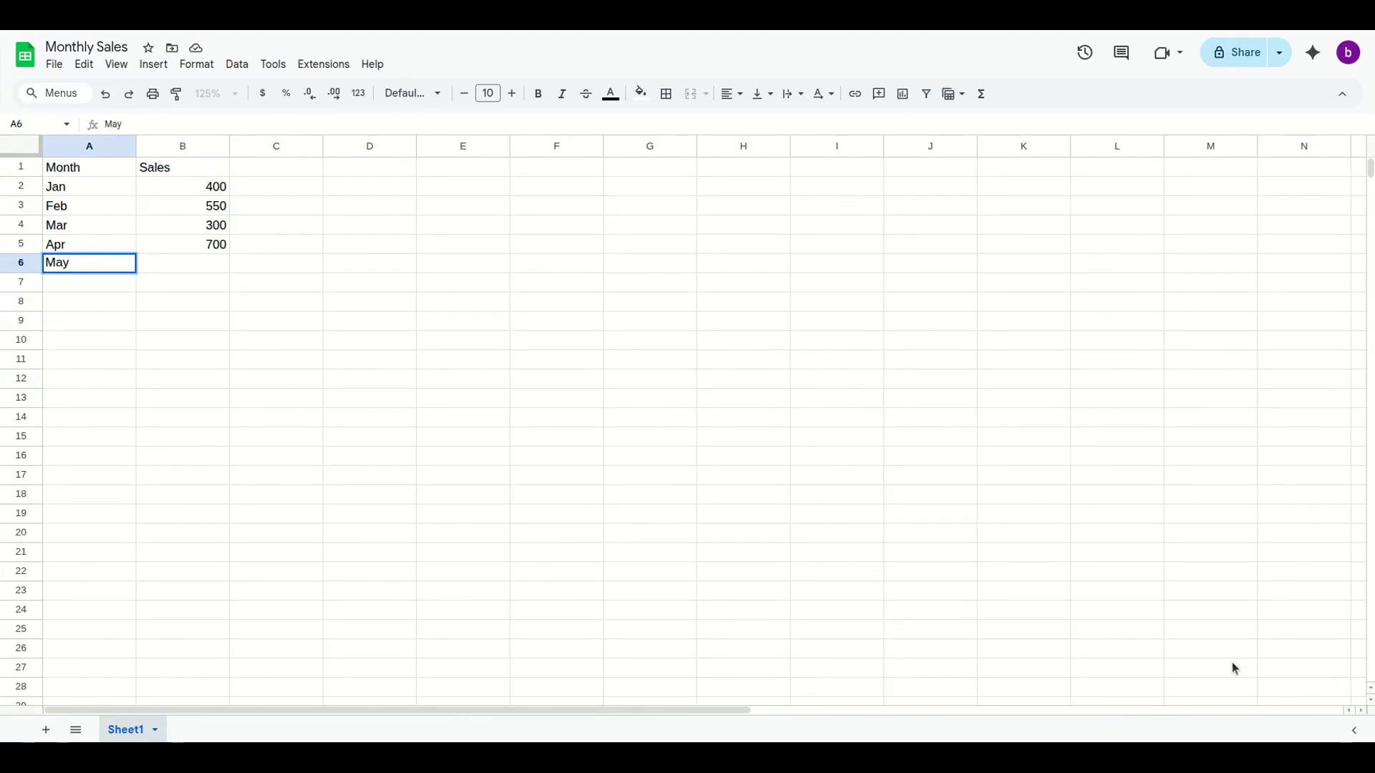
key("Tab")
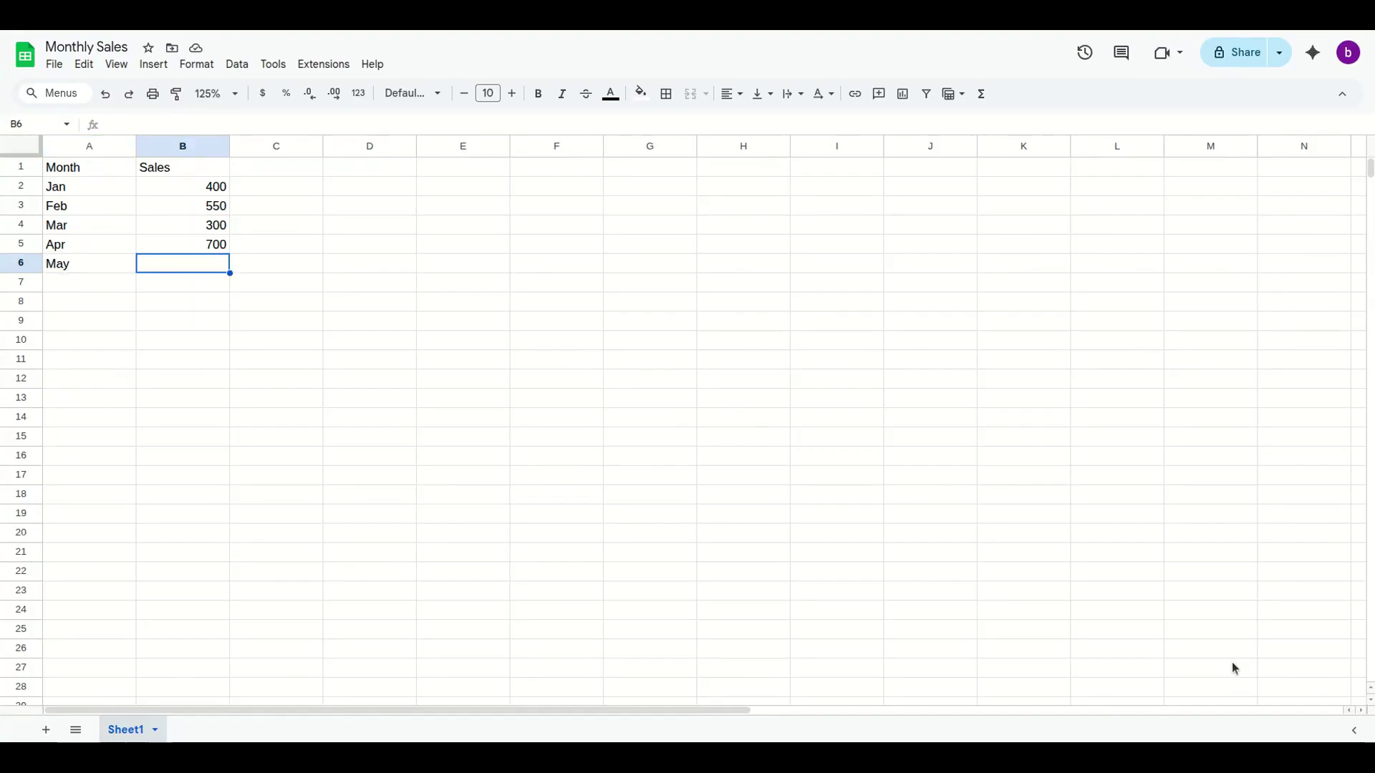
type("650")
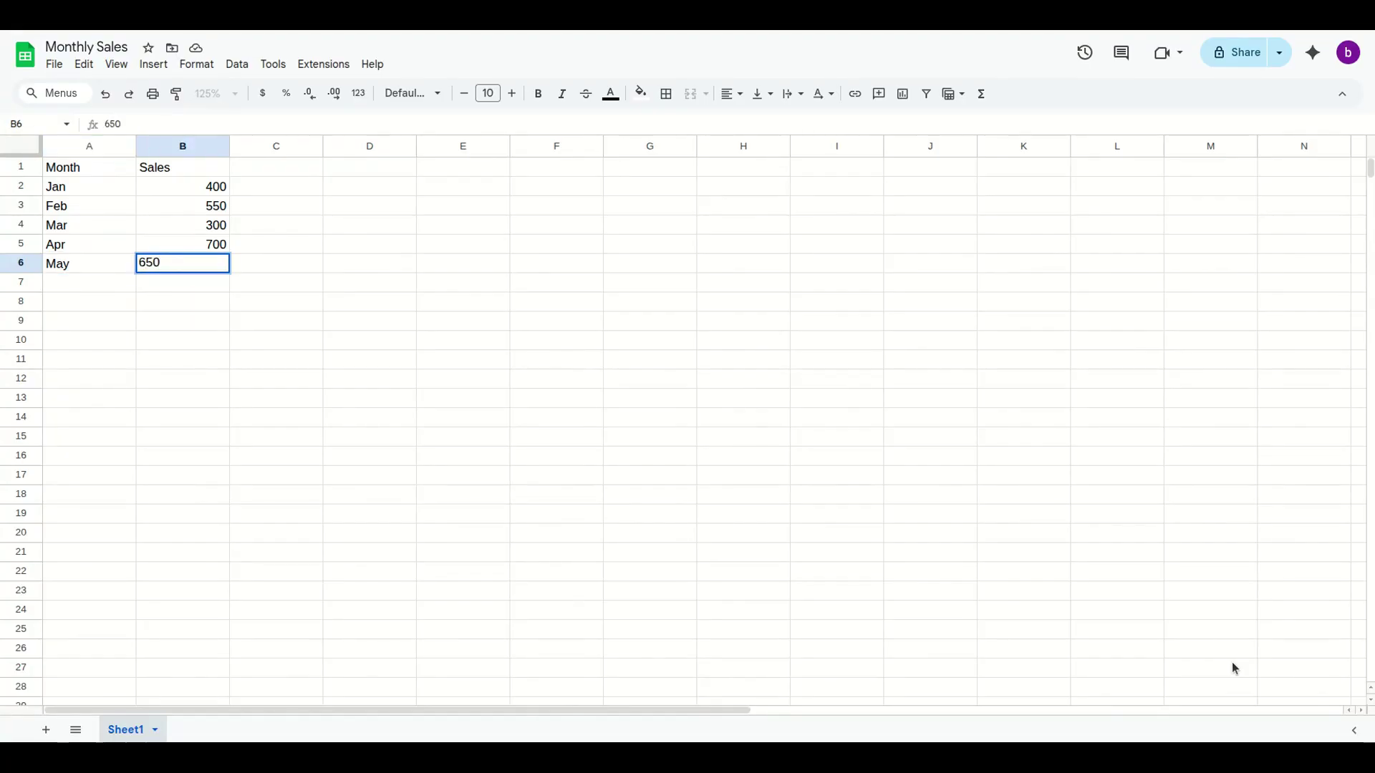
key("Return")
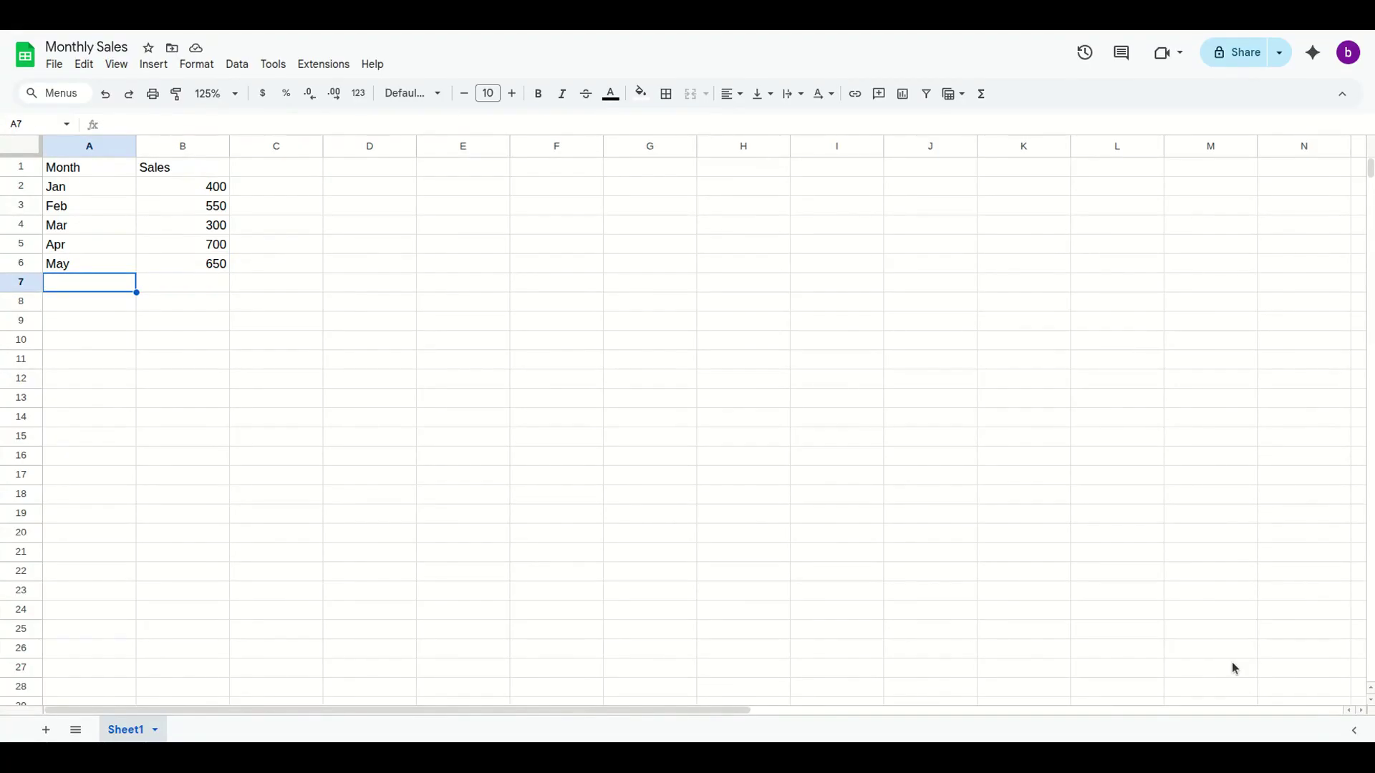
type("Jun")
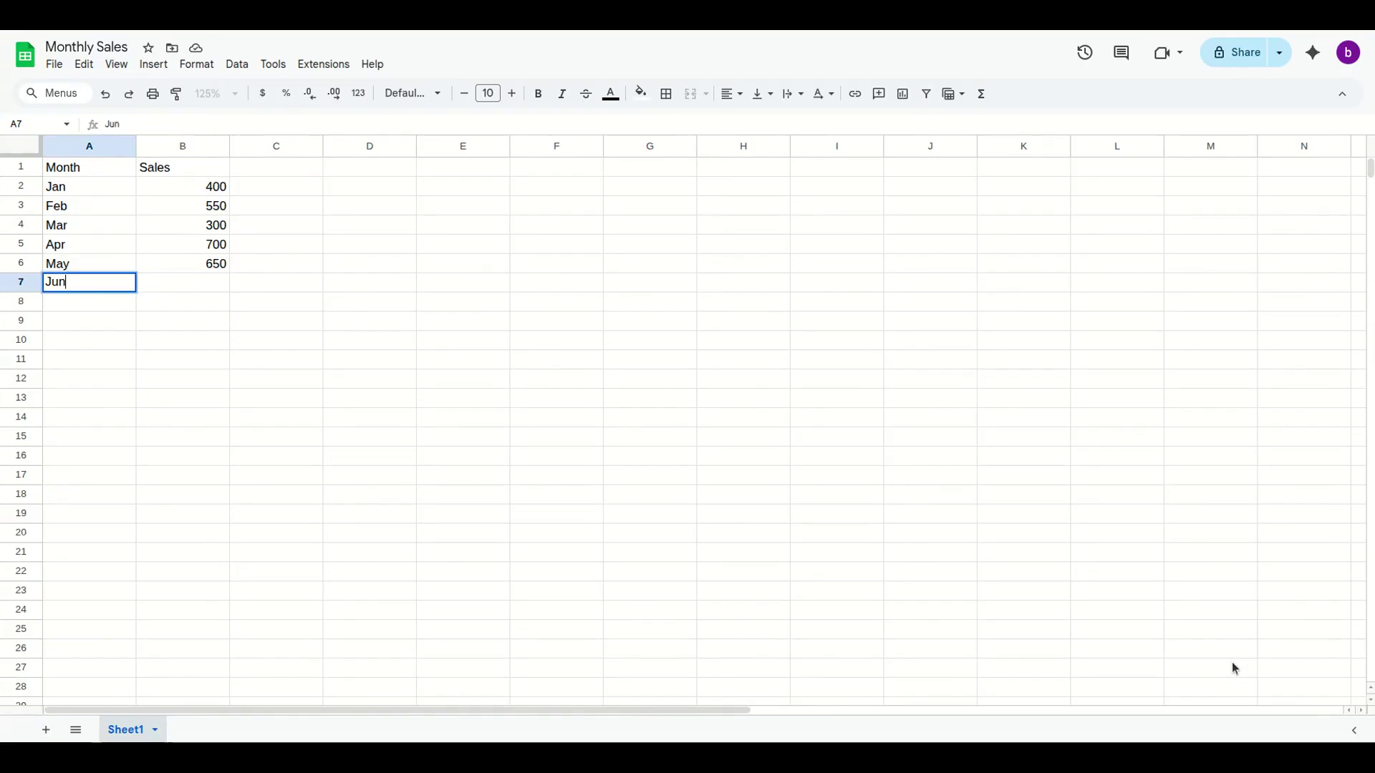
key("Tab")
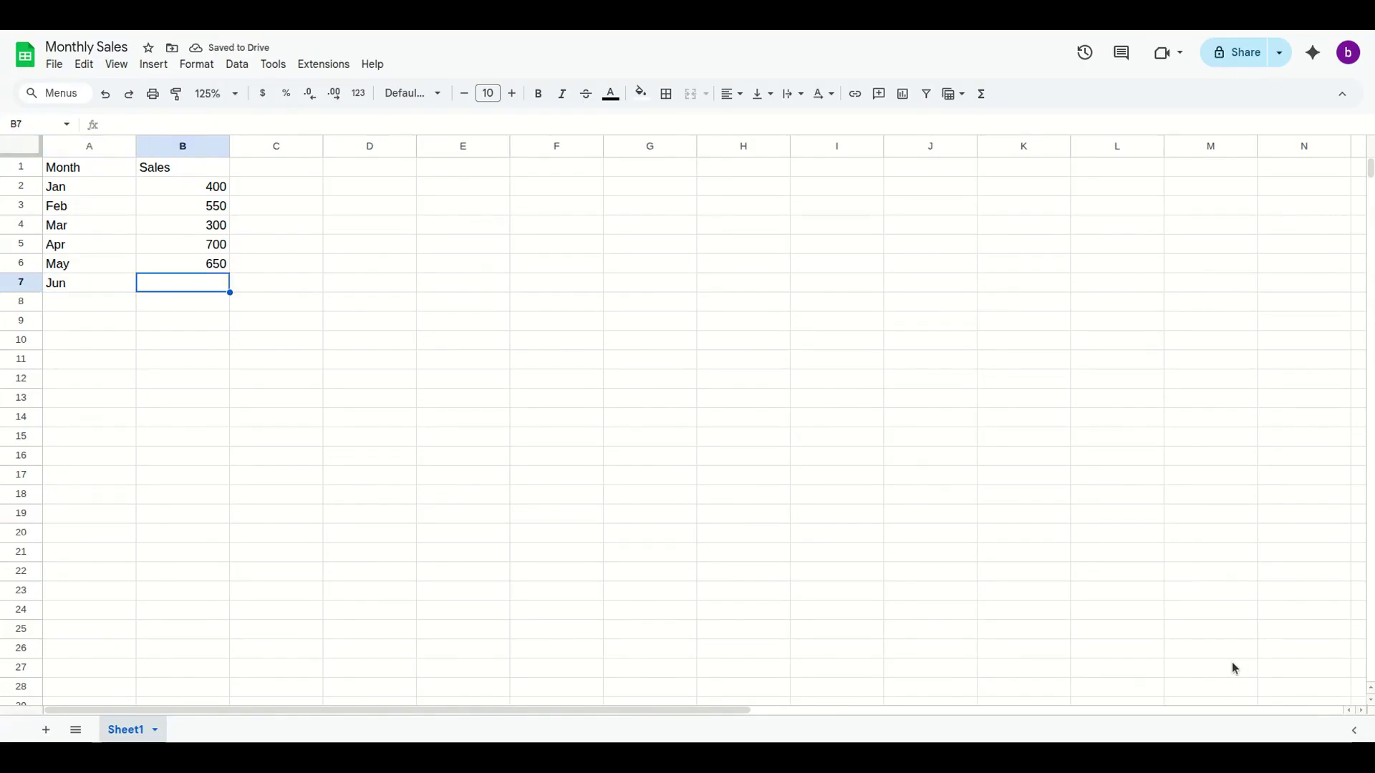
type("800")
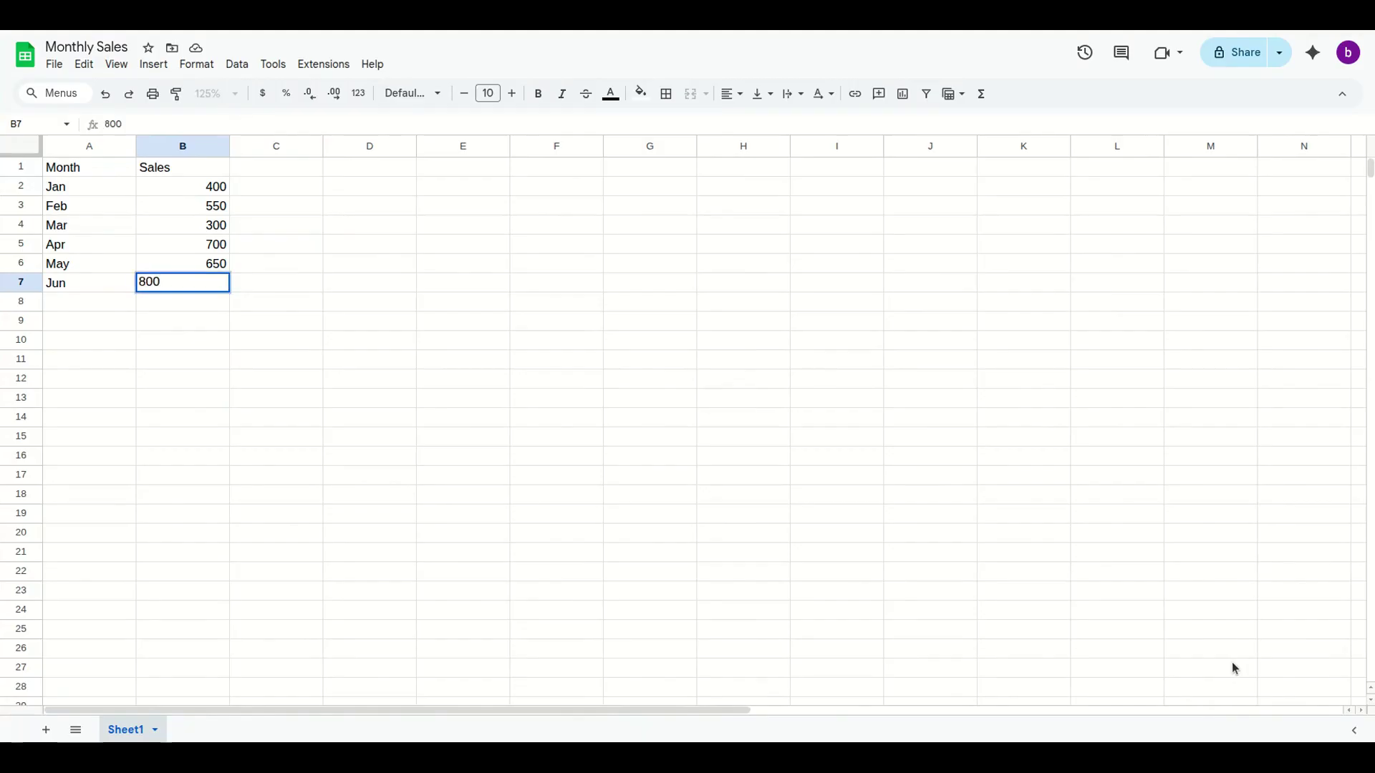
key("Return")
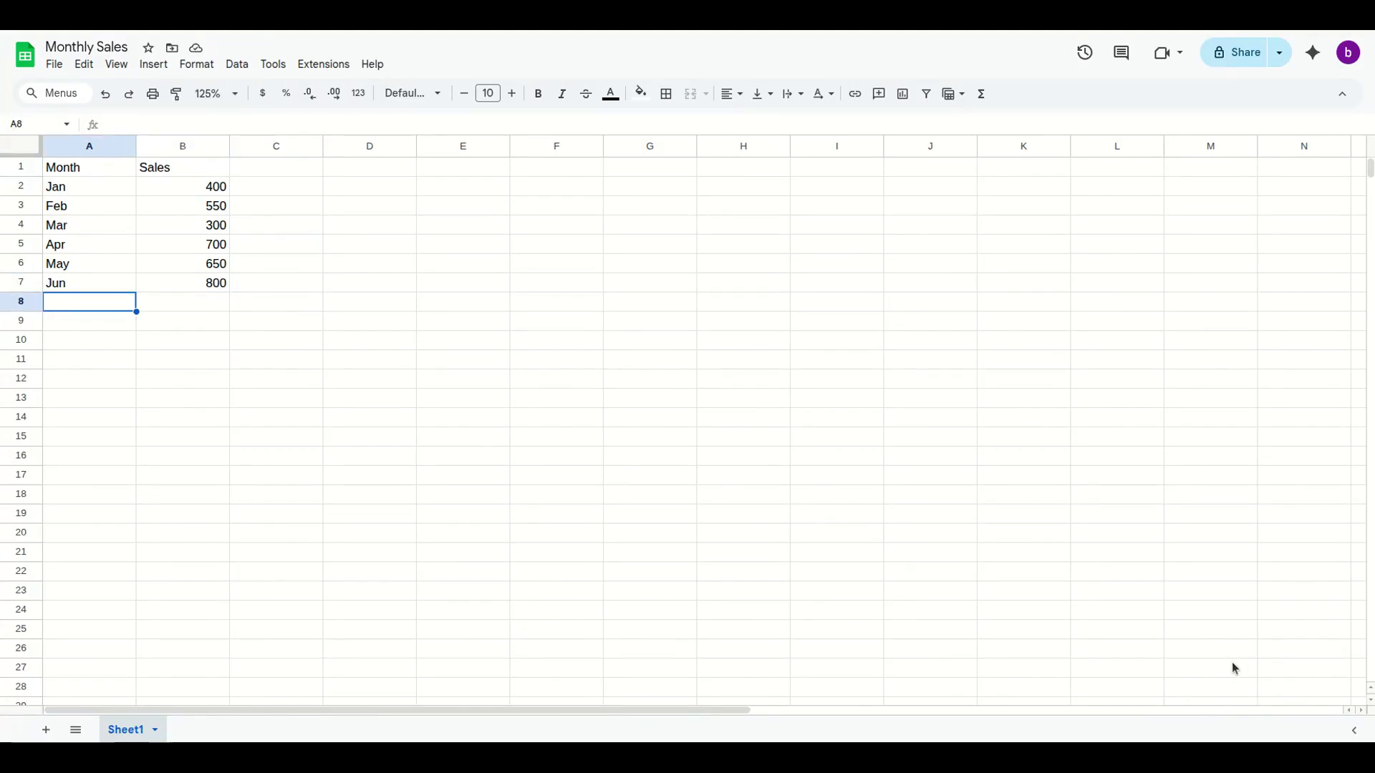
- Label D1 "Line" and chart the sales as a line in D2 with =SPARKLINE(B2:B7)
key("ctrl+Home")
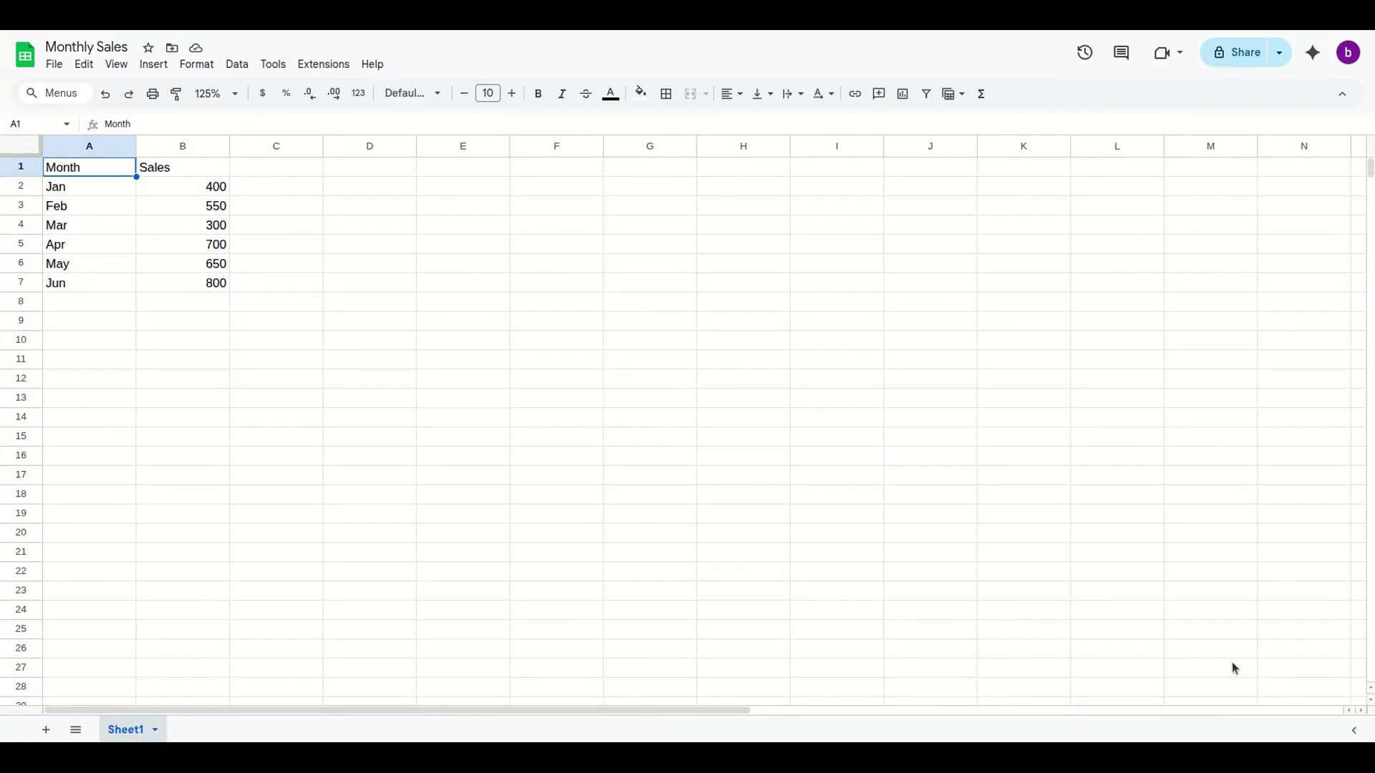
key("Right")
key("Right")
key("Right")
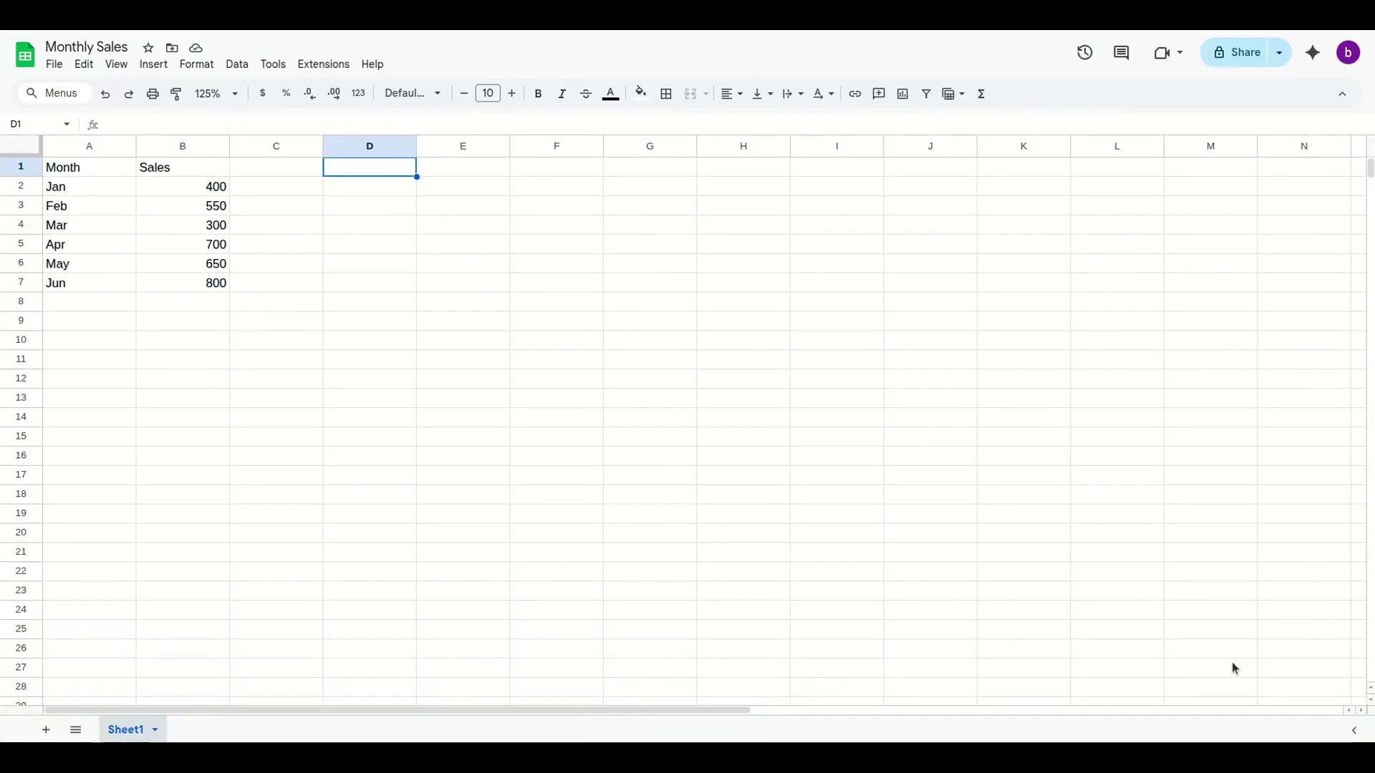
type("Line")
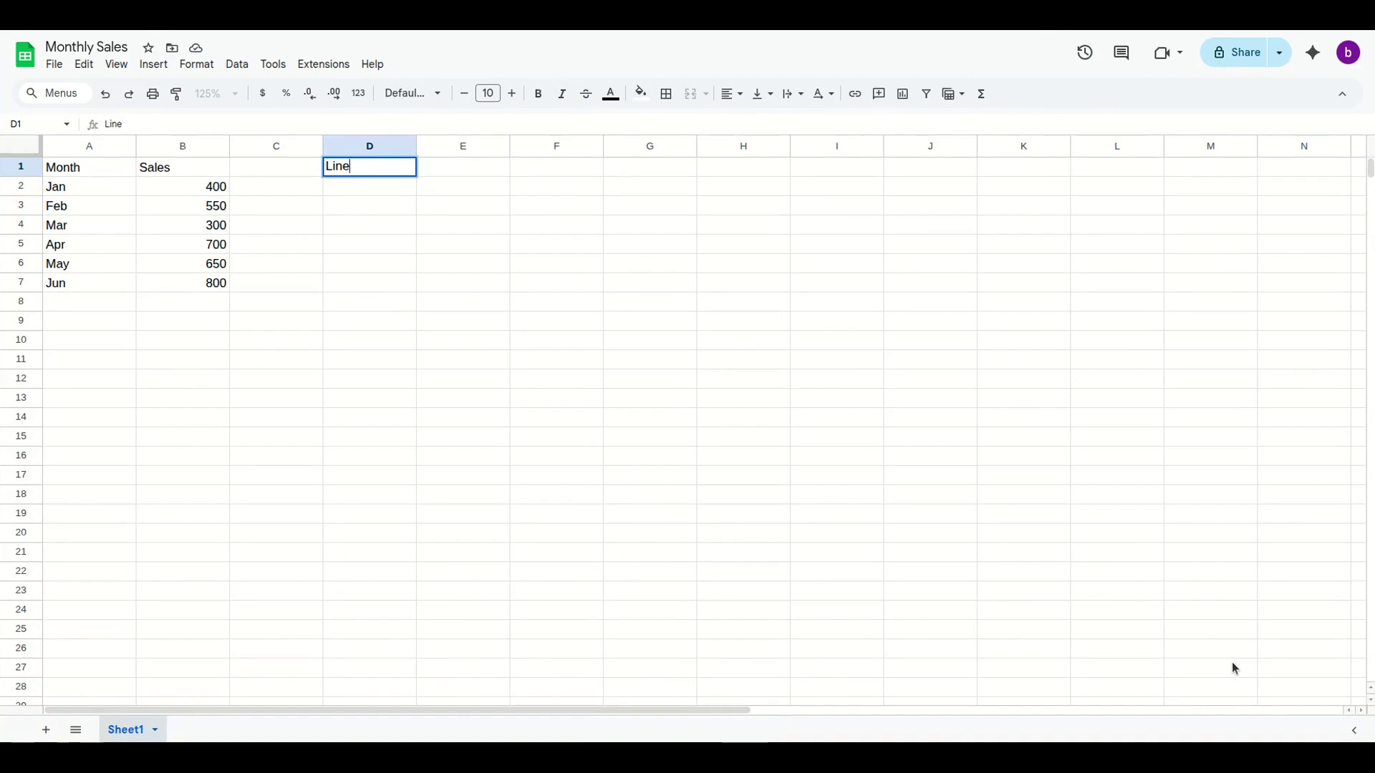
key("Return")
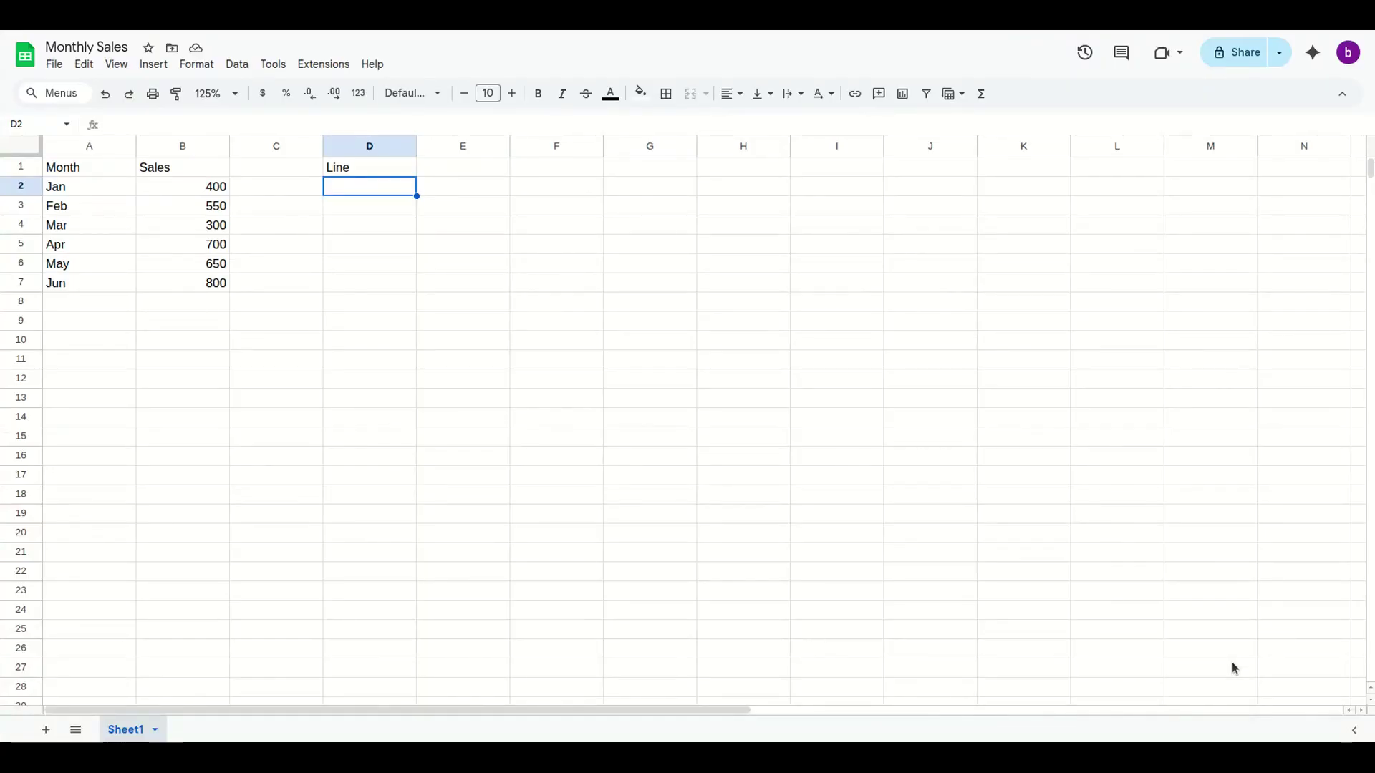
type("=SPARKLINE(B2:B7)")
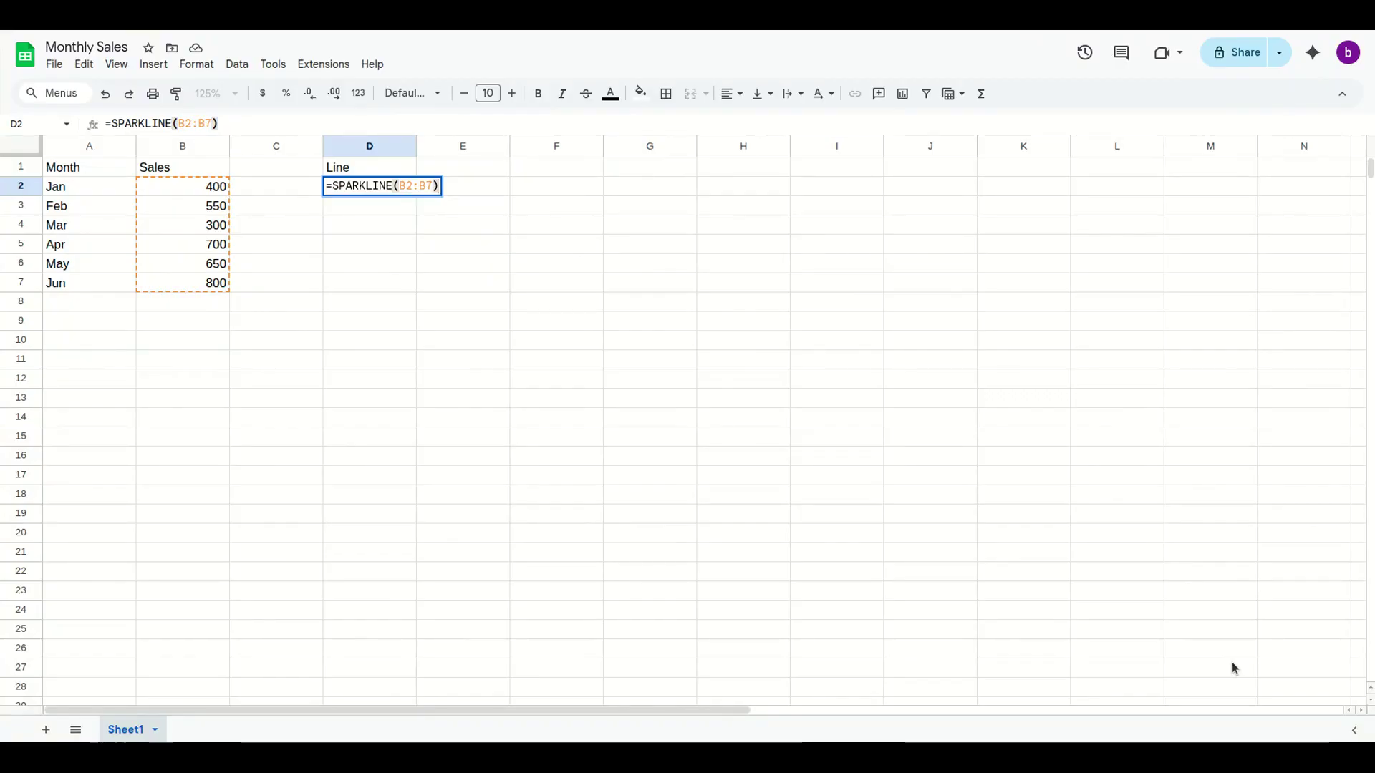
key("Return")
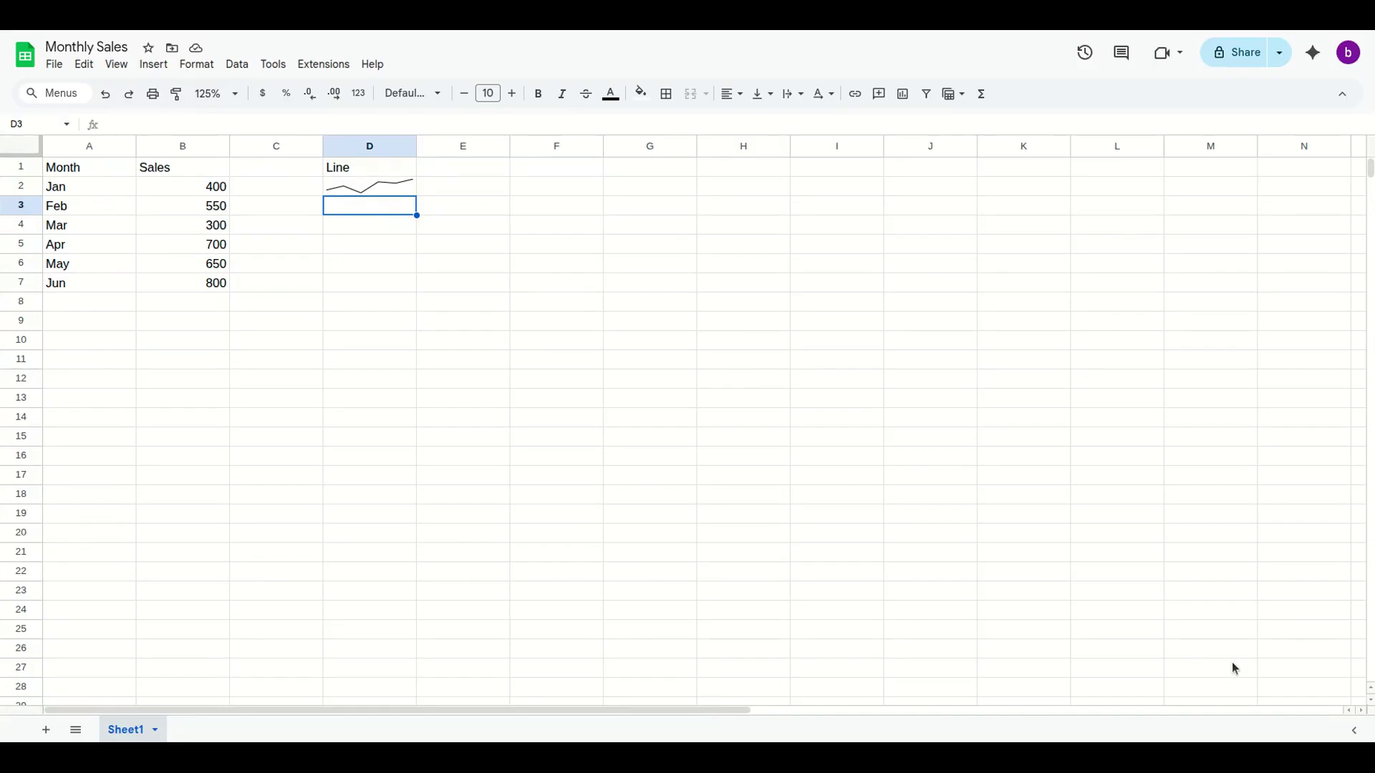
key("Up")
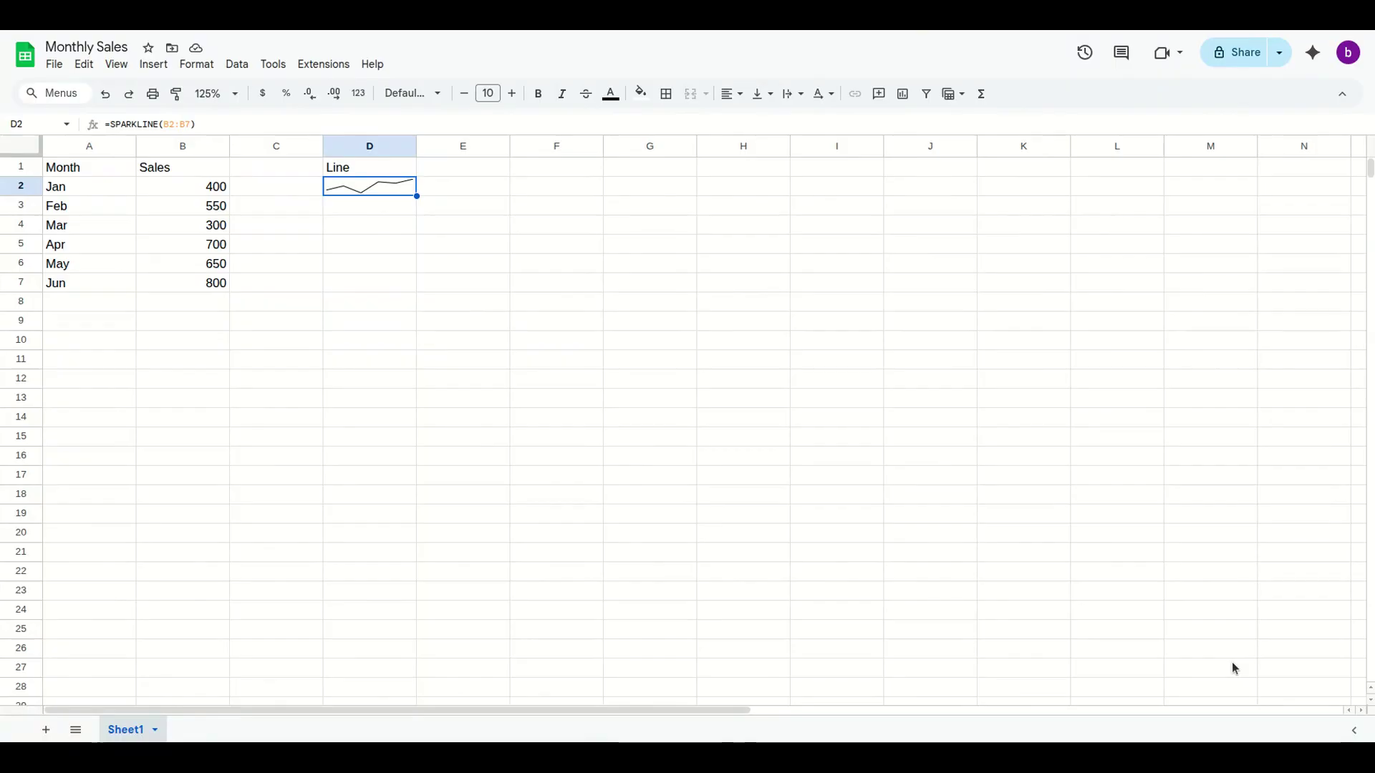
- Label D4 "Bar" and add a bar sparkline in D5 with =SPARKLINE(B2:B7,{"charttype","bar"})
key("Down")
key("Down")
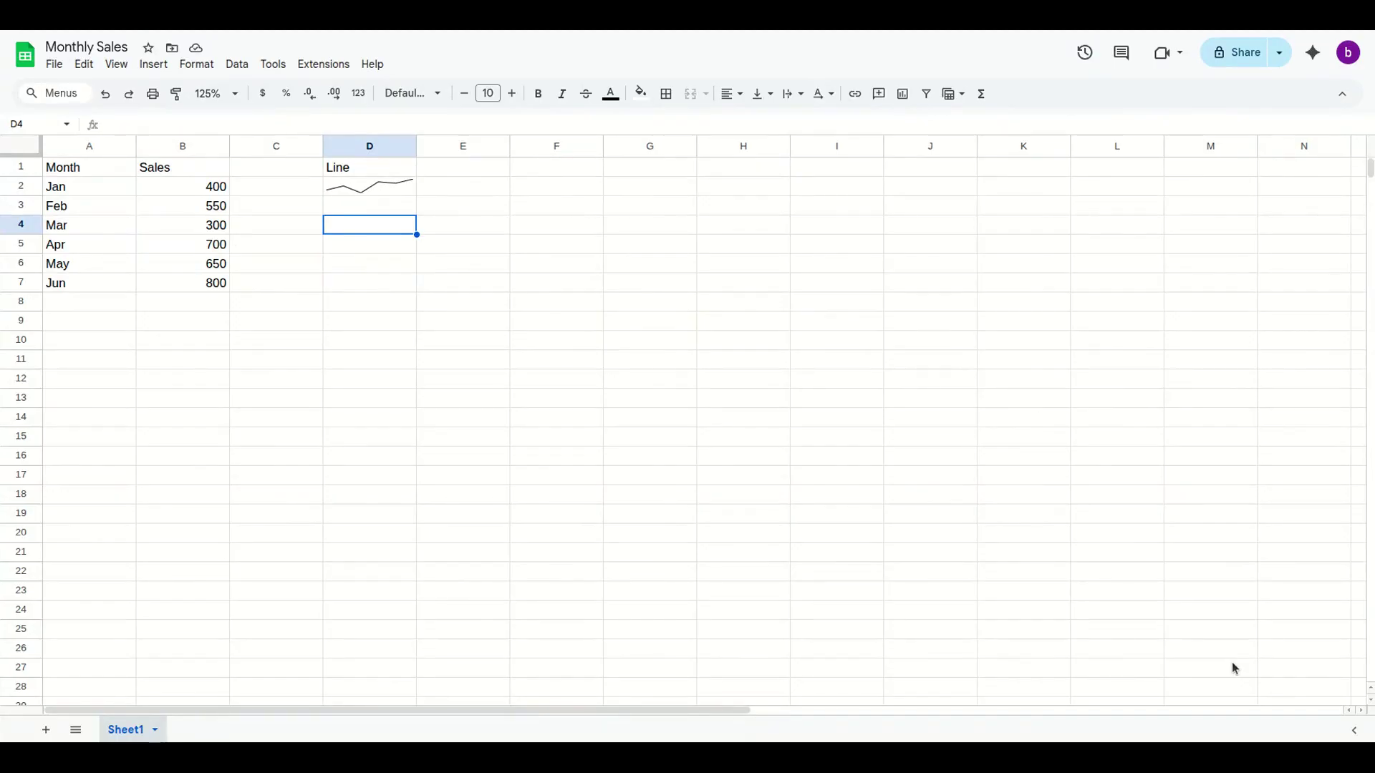
type("Bar")
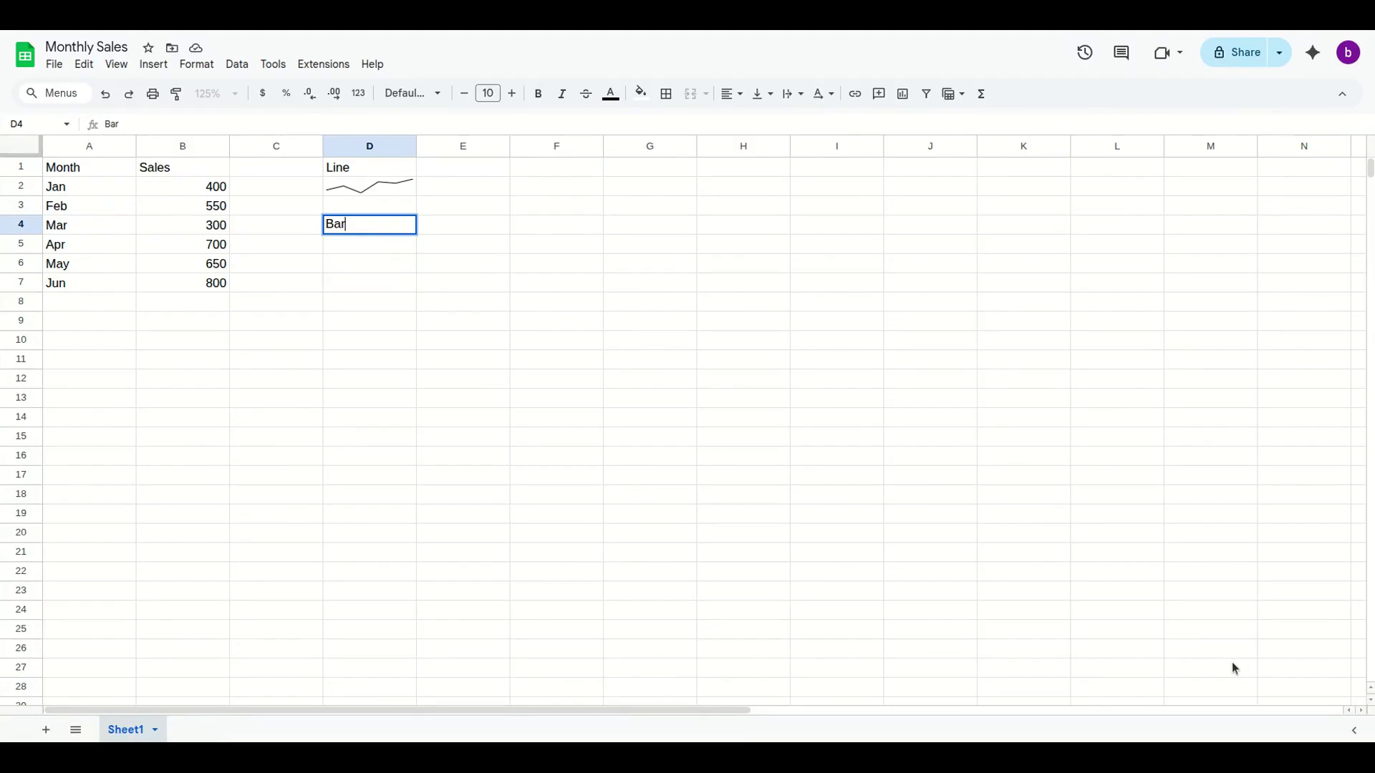
key("Return")
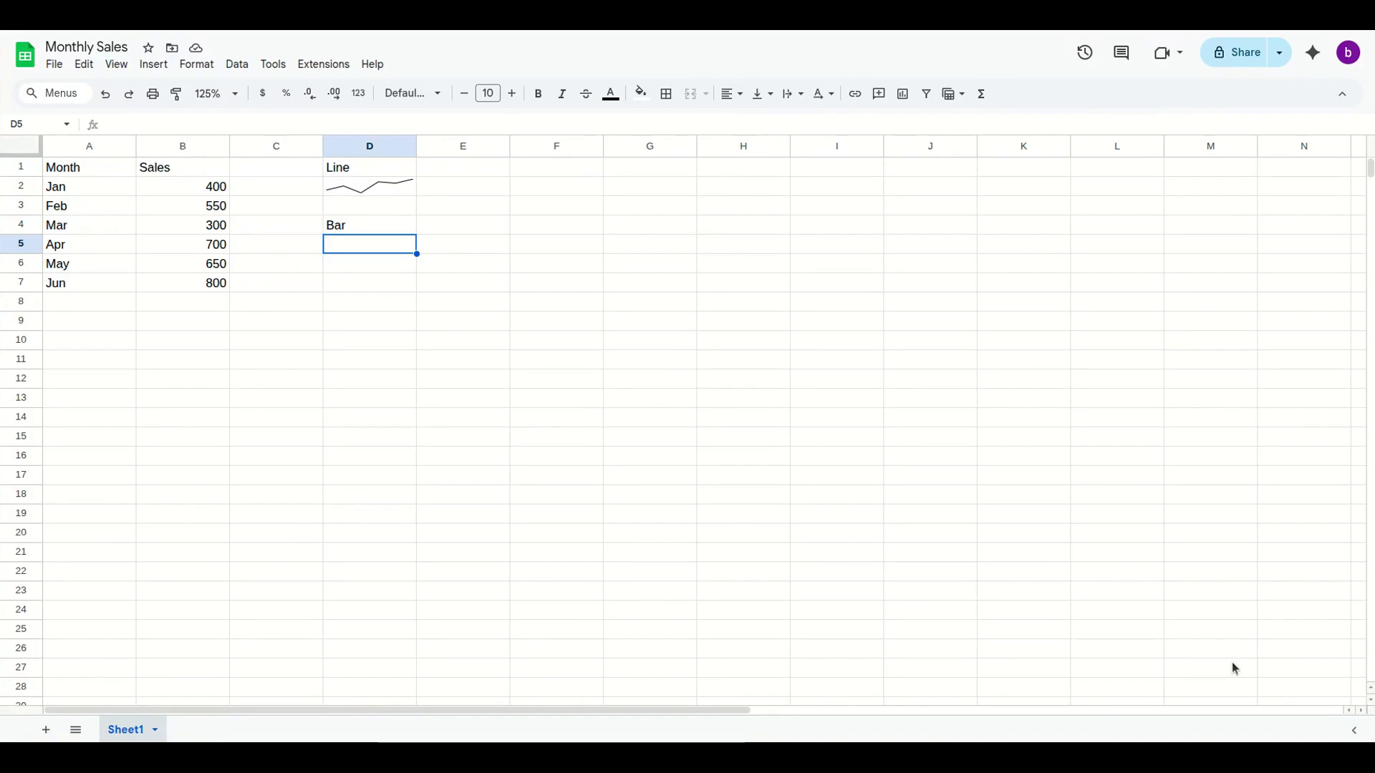
type("=SPARKLINE(B2:B7,{\"charttype\",\"bar\"})")
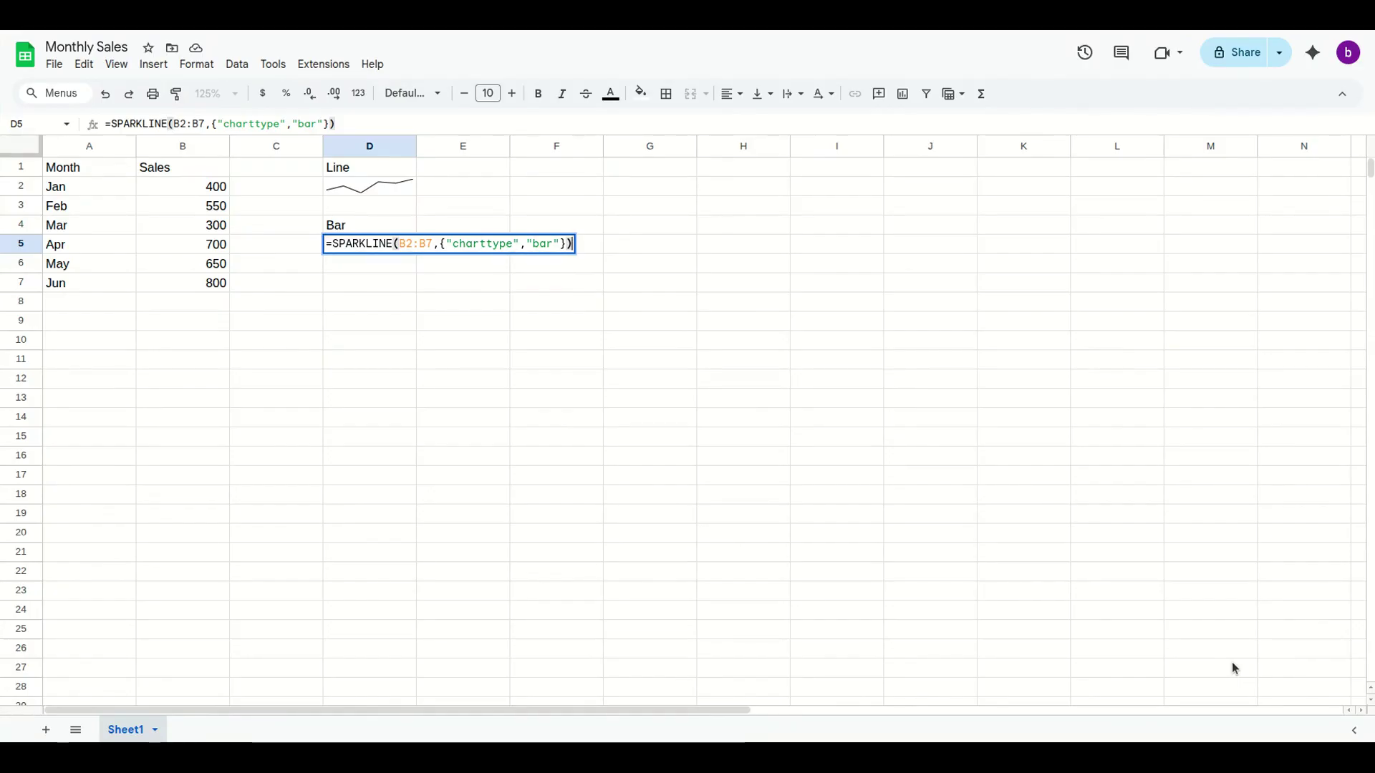
key("Return")
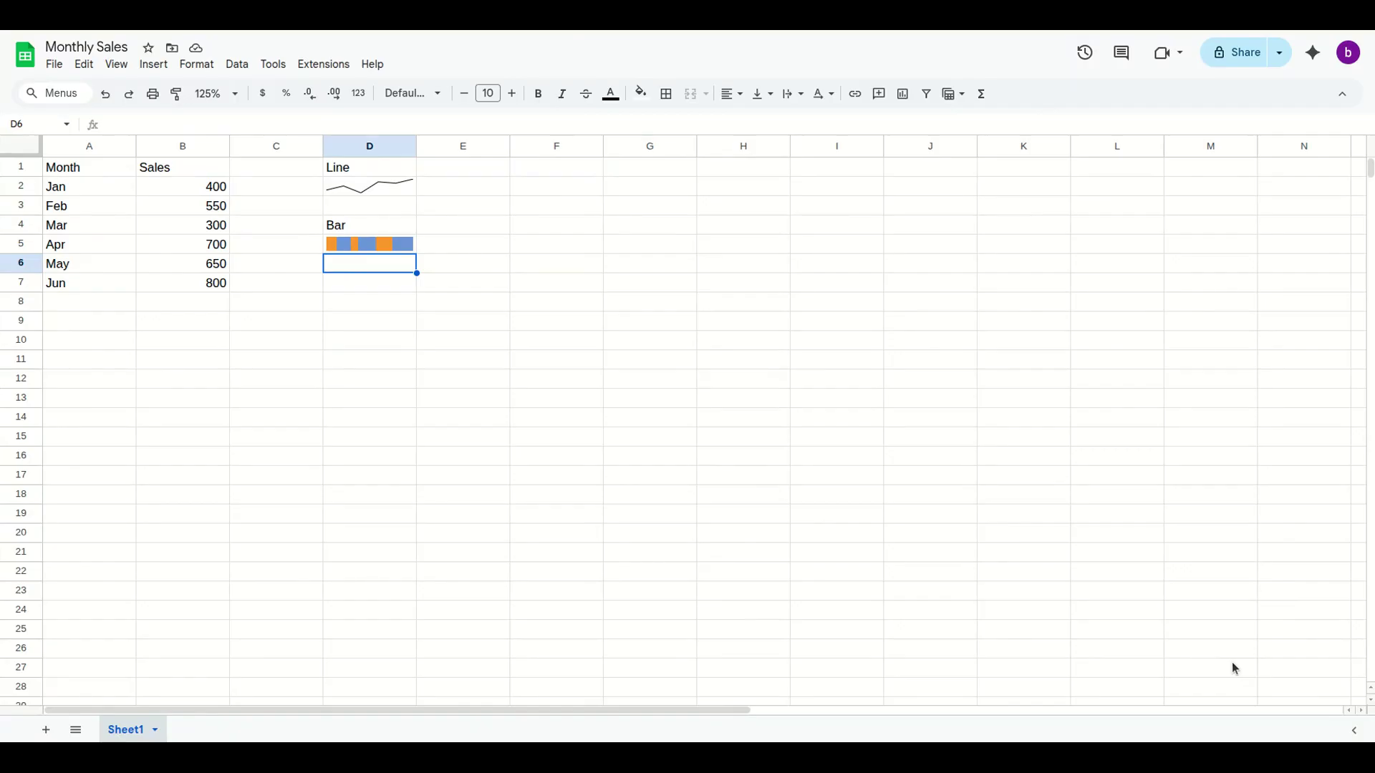
key("Up")
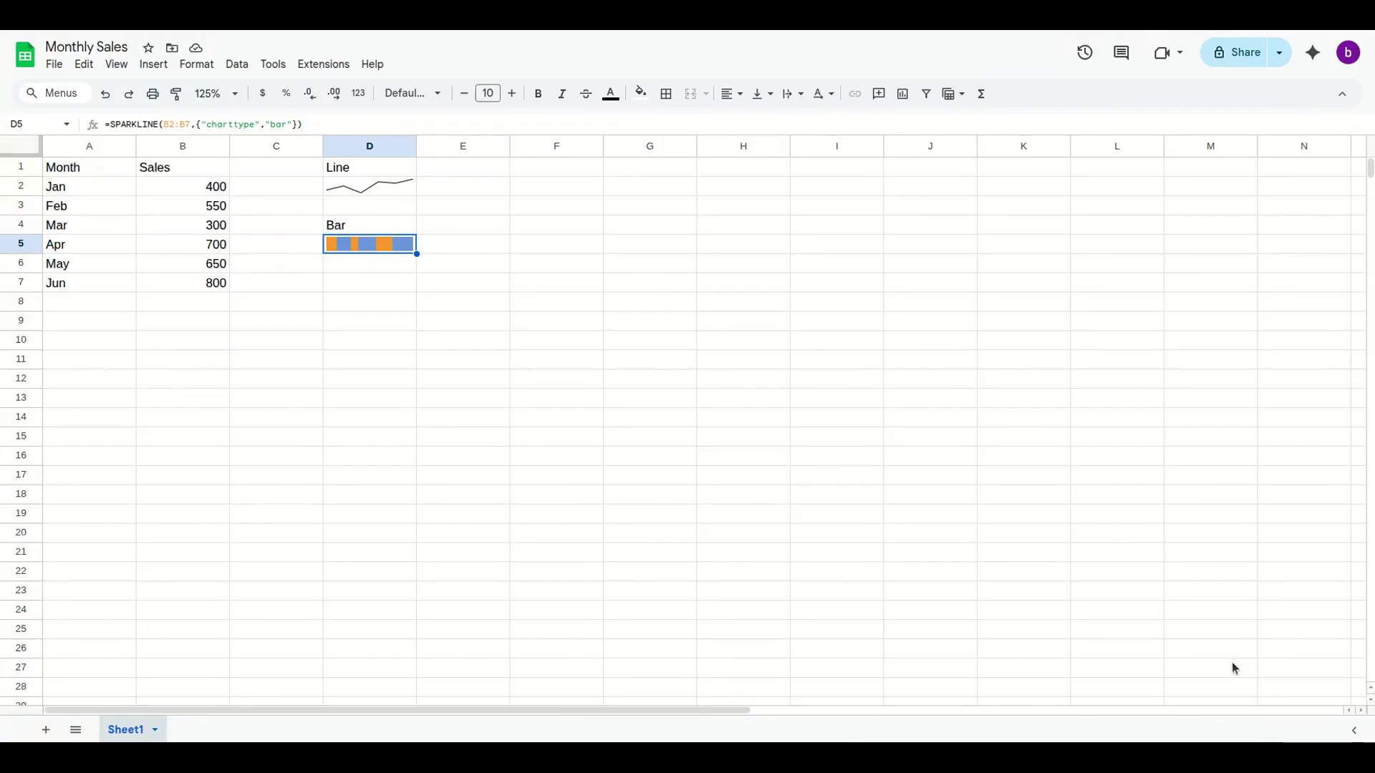
- Label D7 "Column" and add a column sparkline in D8 with =SPARKLINE(B2:B7,{"charttype","column"})
key("Down")
key("Down")
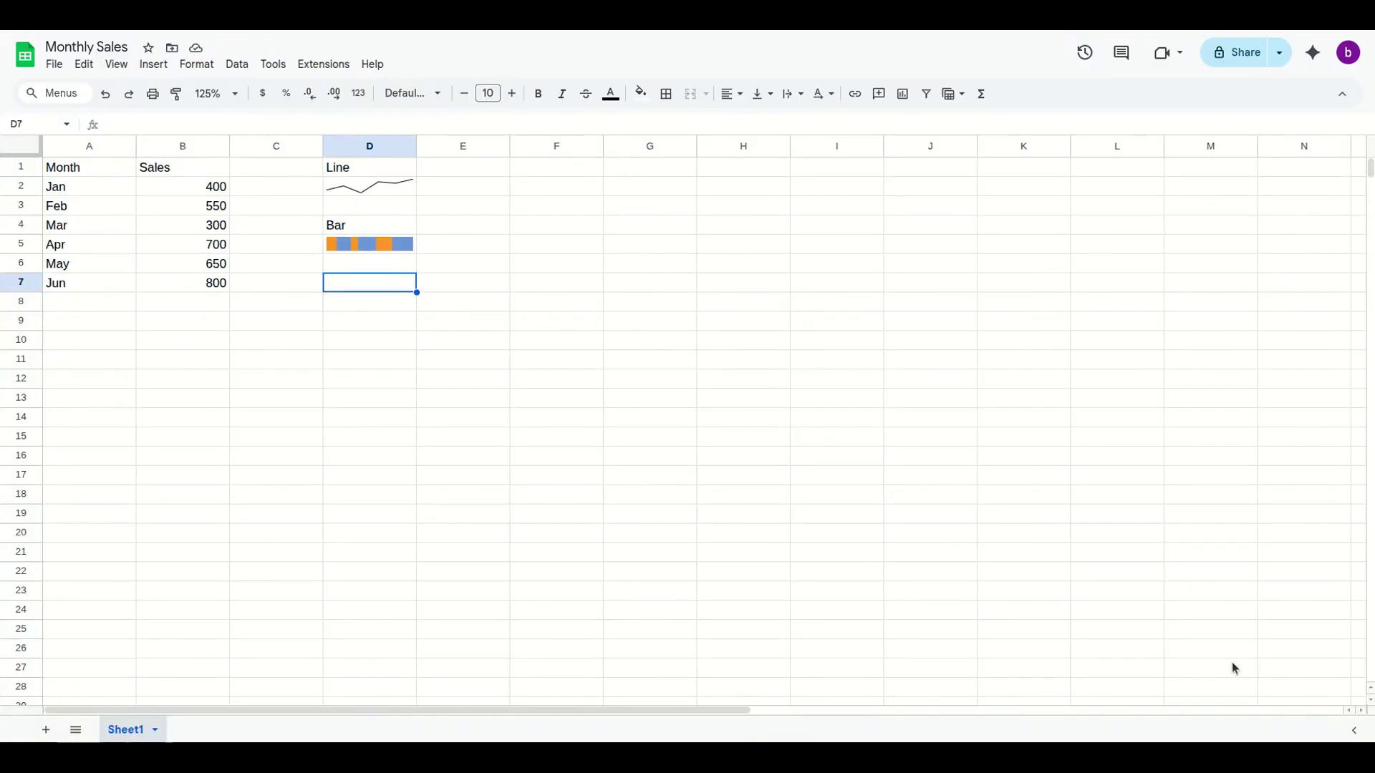
type("Column")
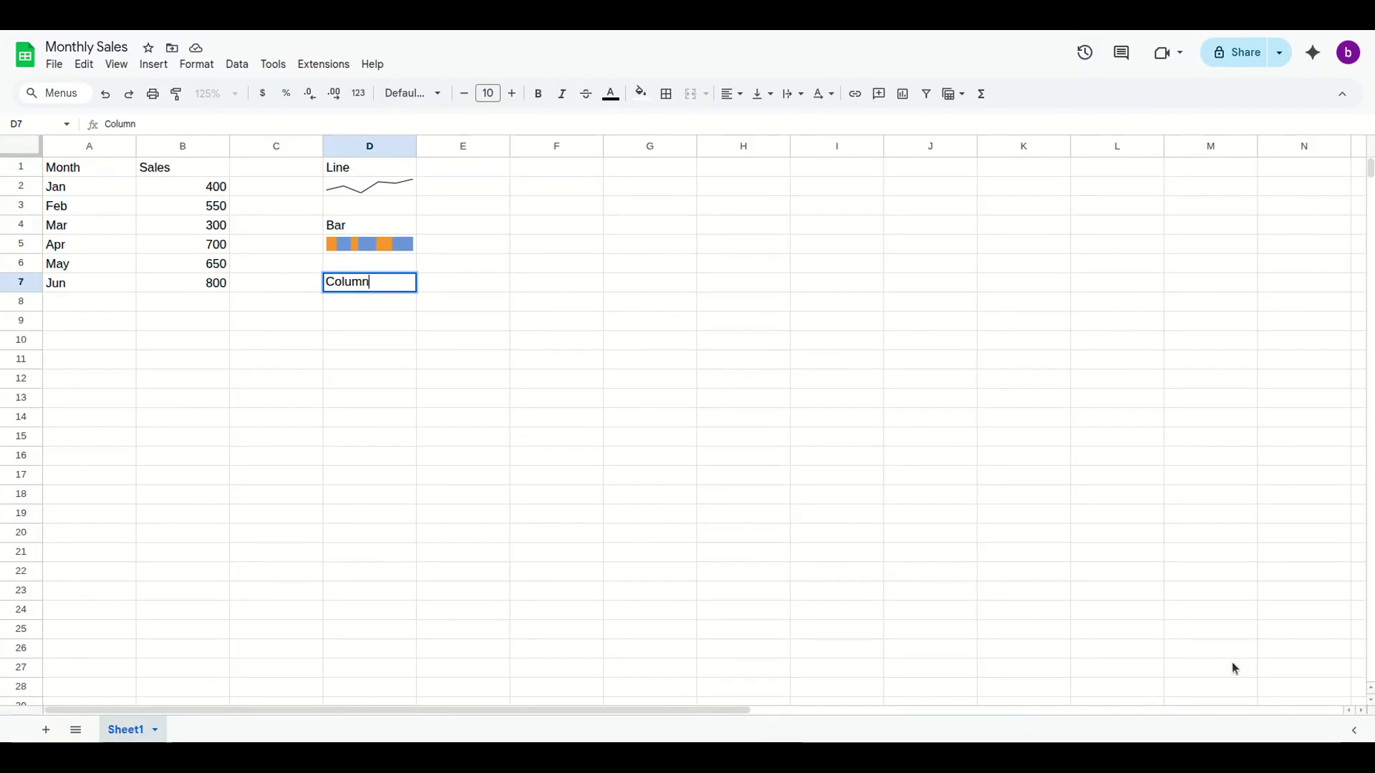
key("Return")
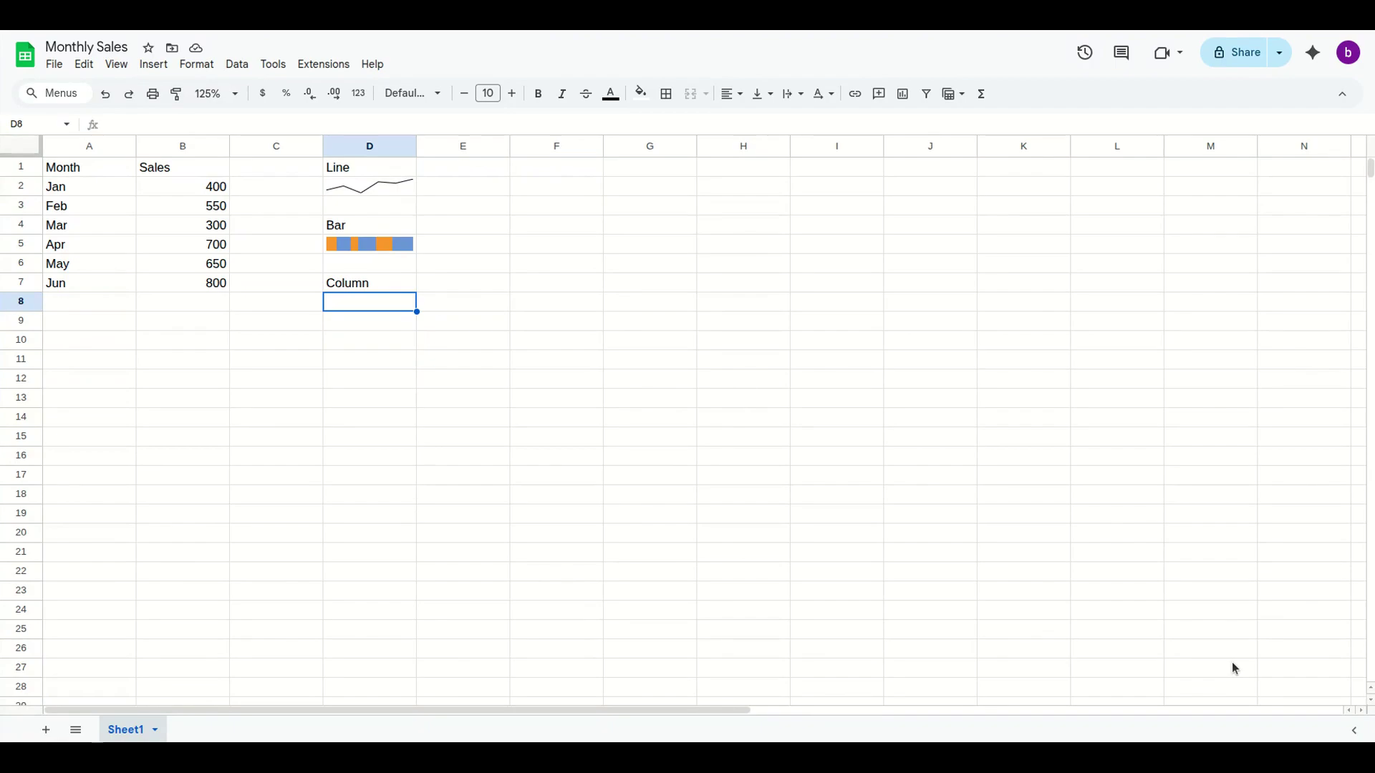
type("=SPARKLINE(B2:B7,{\"charttype\",\"column\"})")
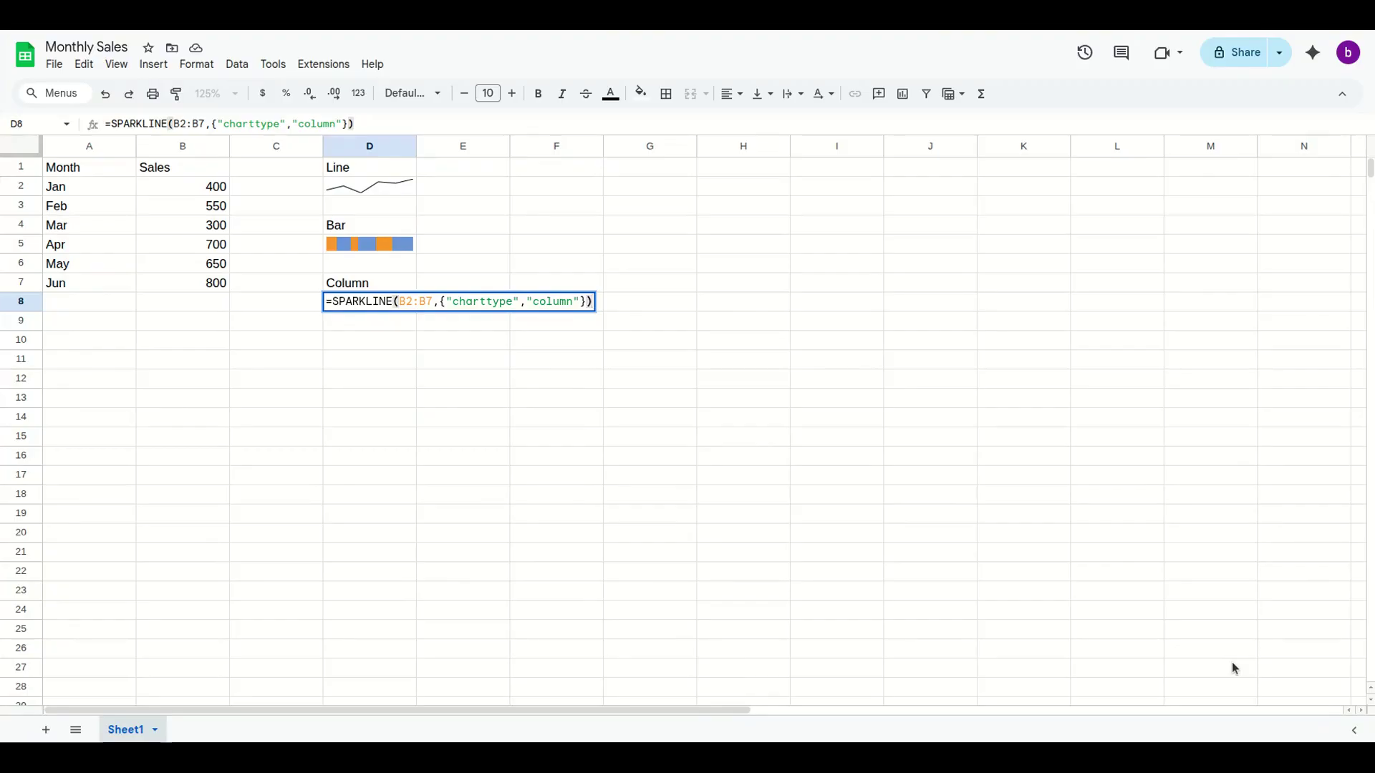
key("Return")
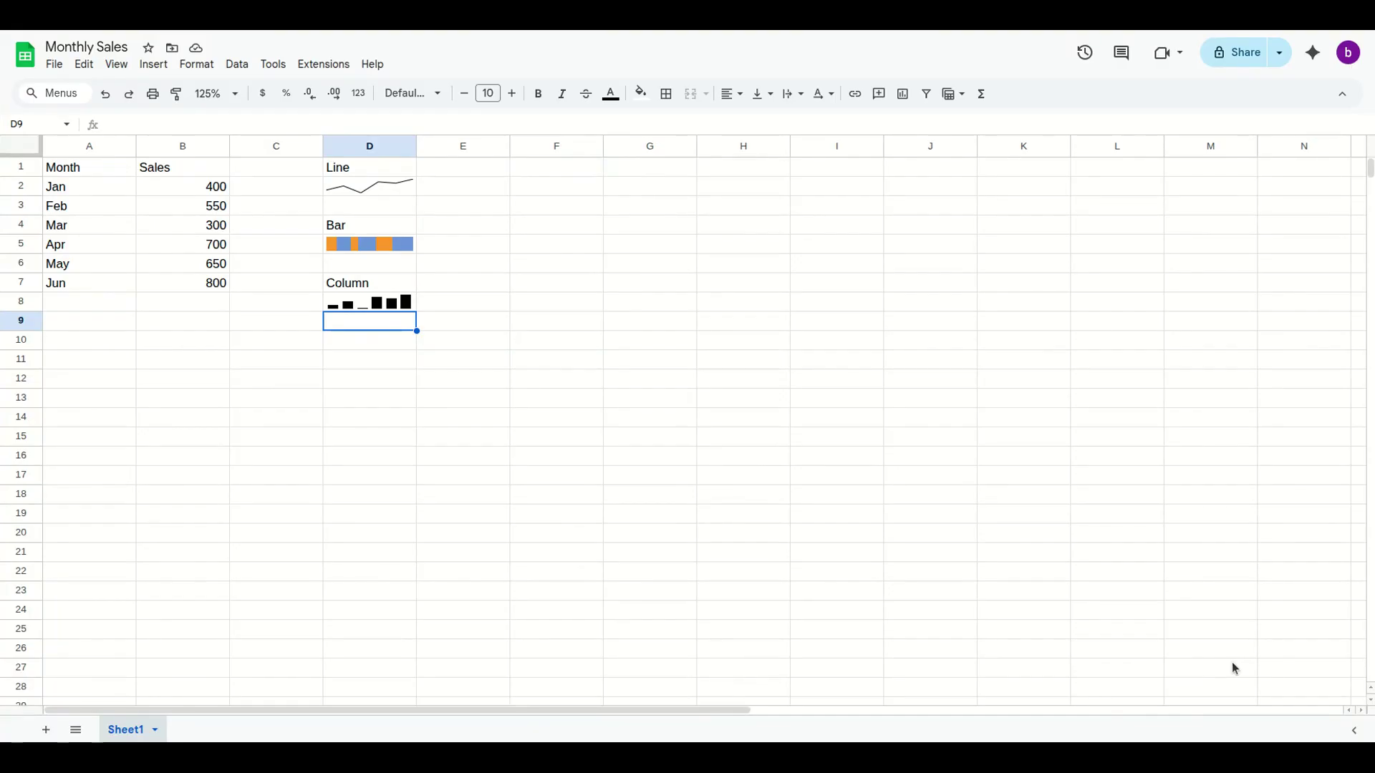
key("Up")
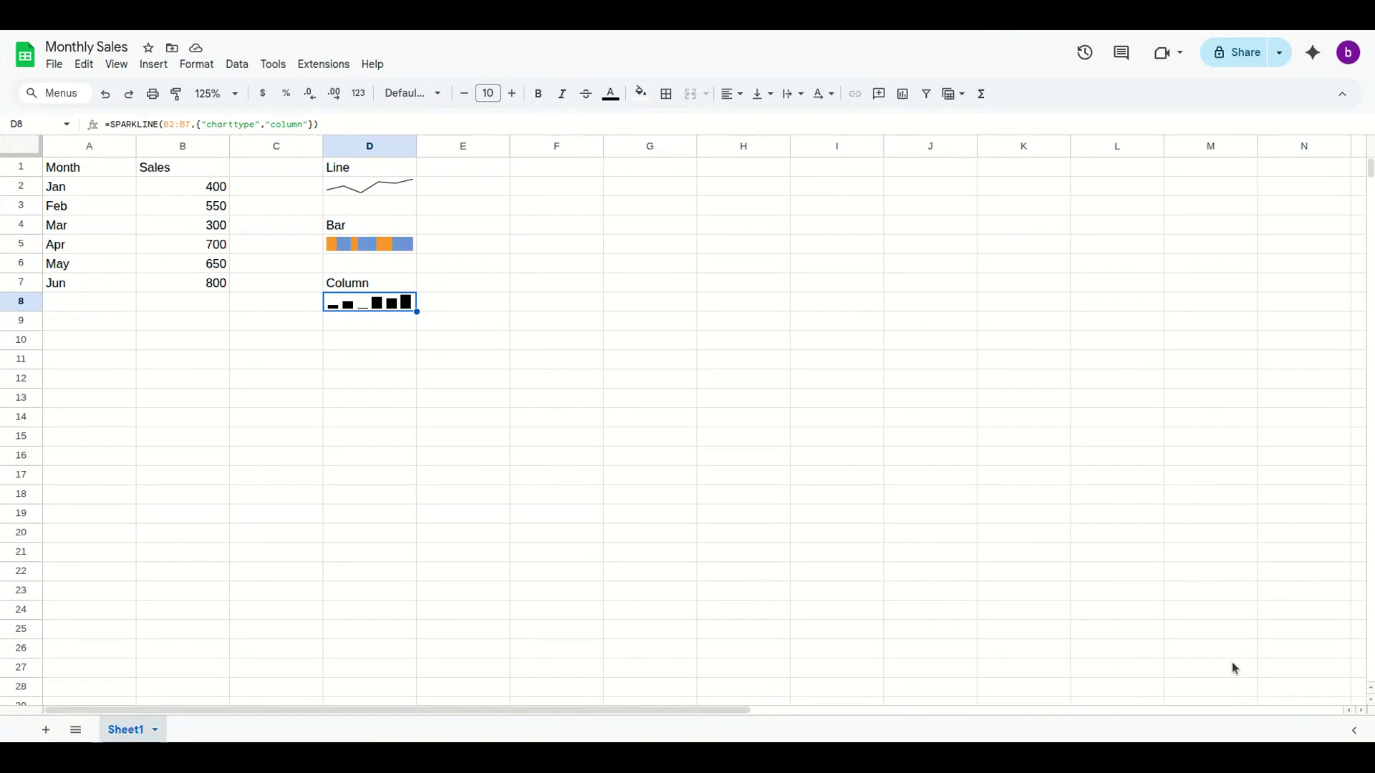
key("ctrl+Home")
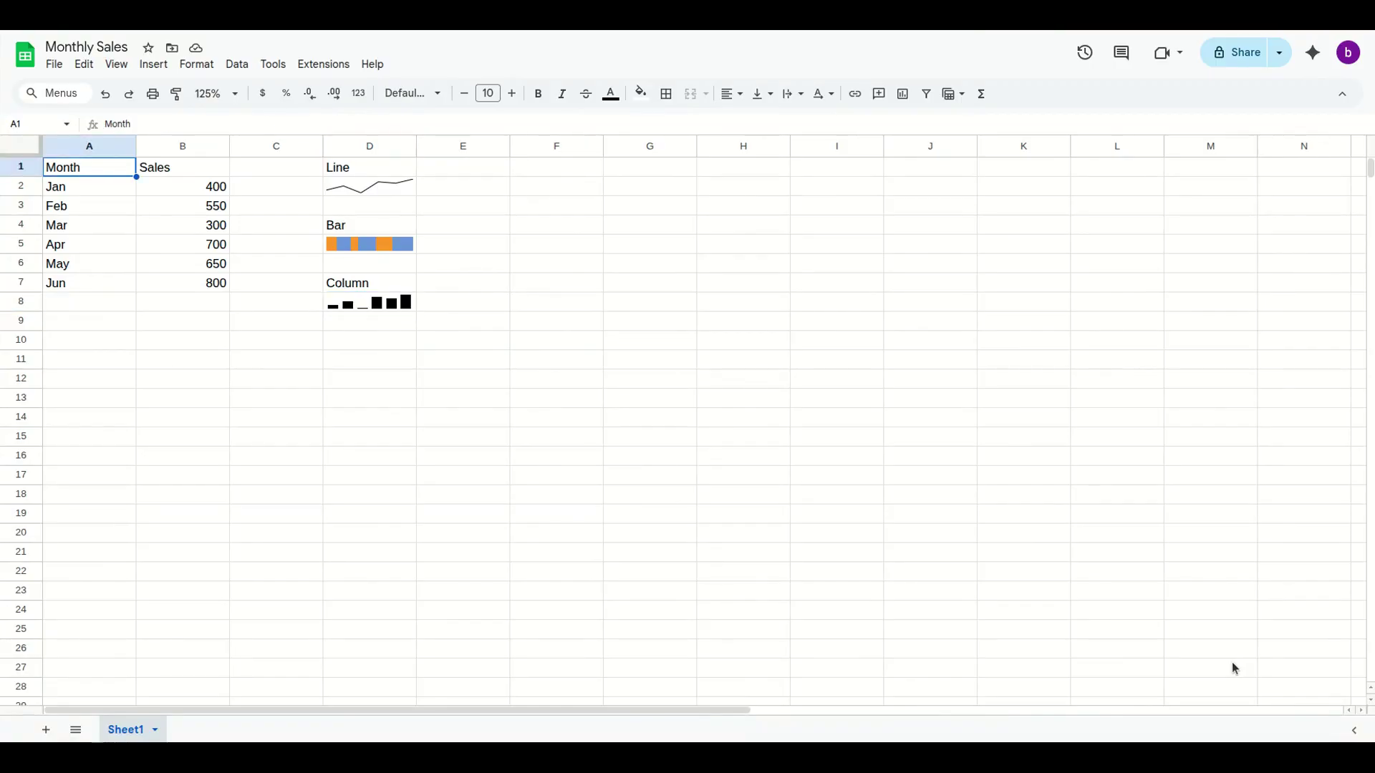